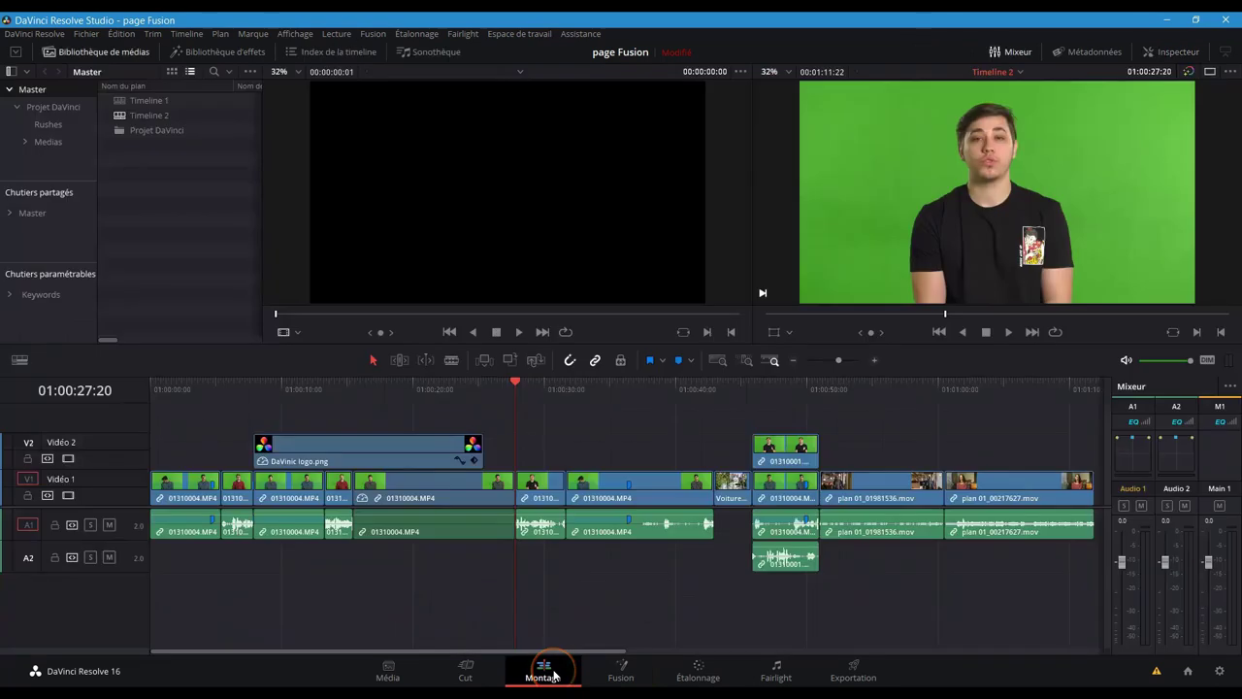
Step: Move the playhead to 01:00:29:13, inspect the clip's source and frame range in Fusion, and return to the edit timeline
{"action": "left_click", "coordinate": [539, 391]}
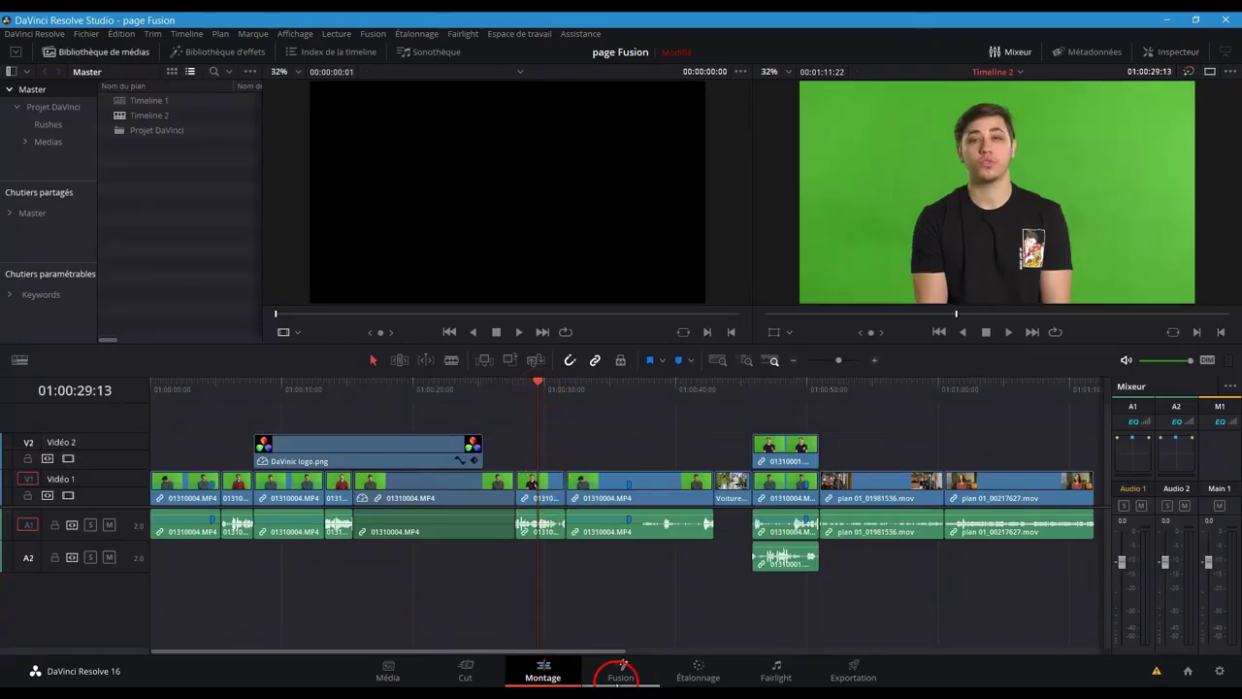
{"action": "left_click", "coordinate": [613, 672]}
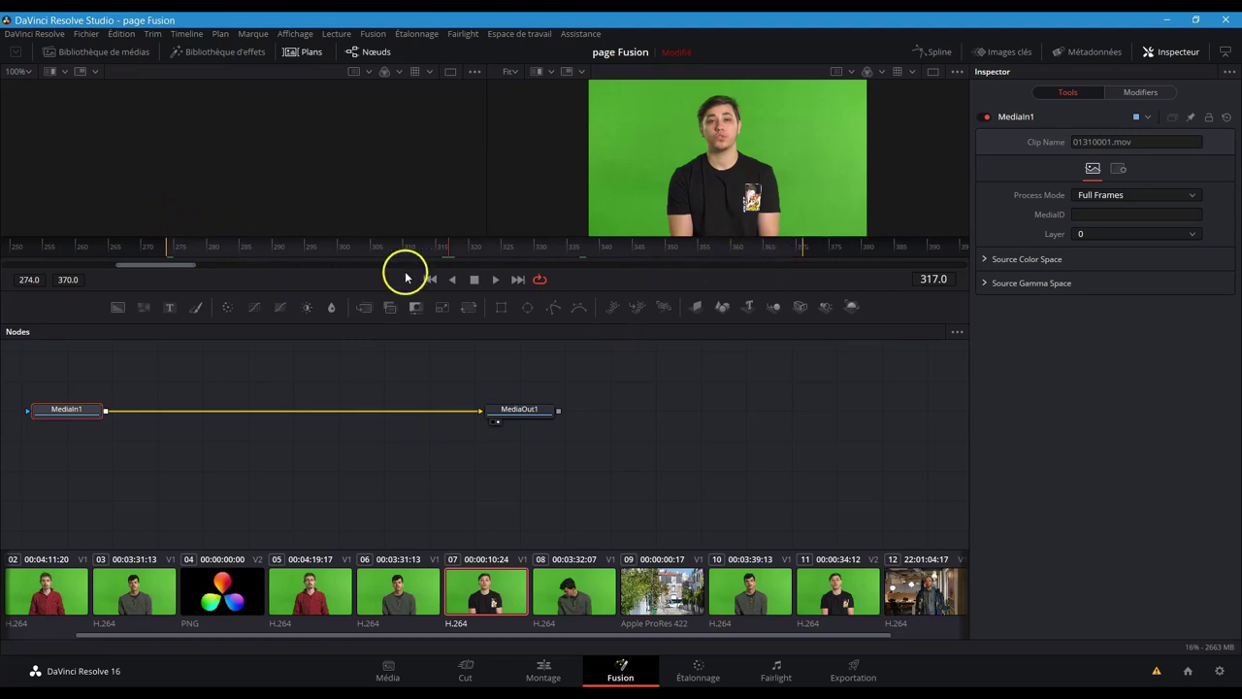
{"action": "left_click", "coordinate": [22, 281]}
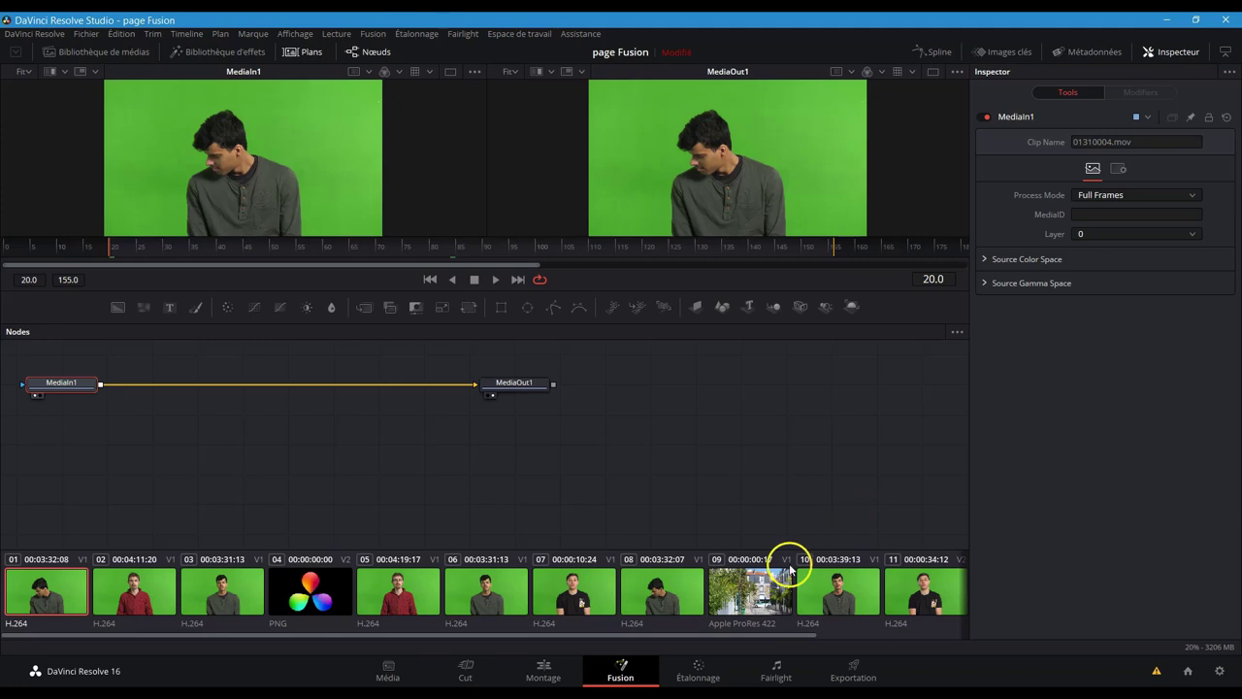
{"action": "left_click", "coordinate": [554, 669]}
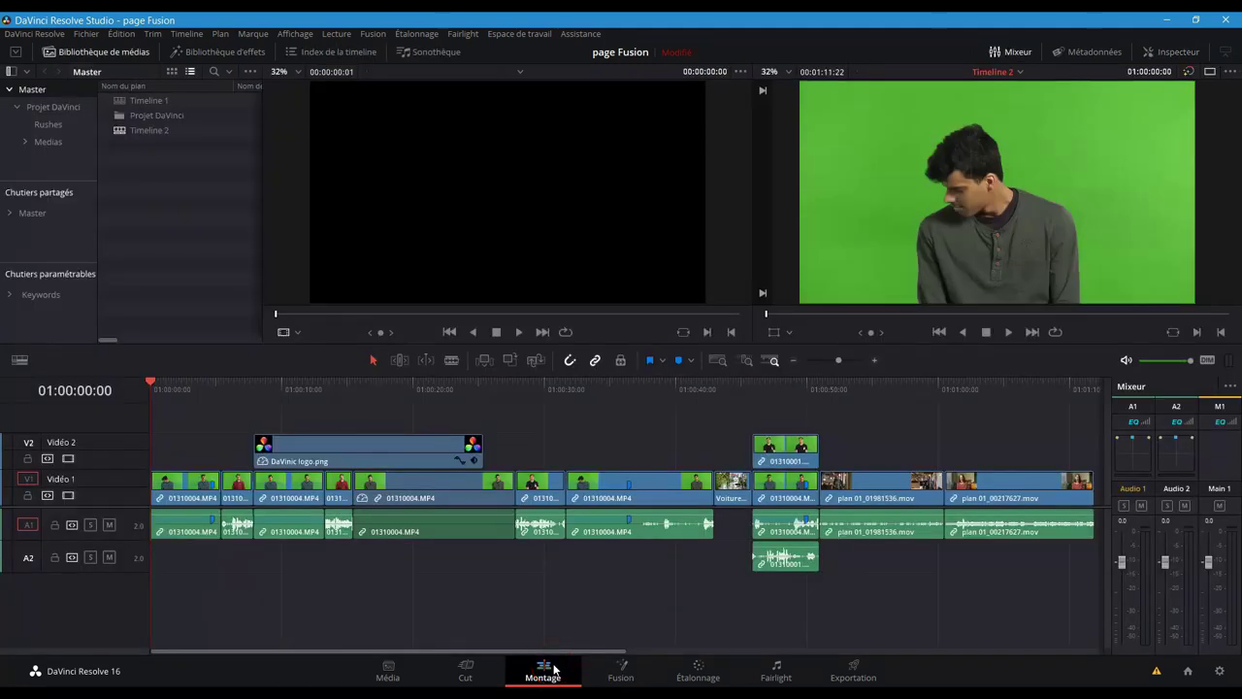
{"action": "left_click", "coordinate": [539, 490]}
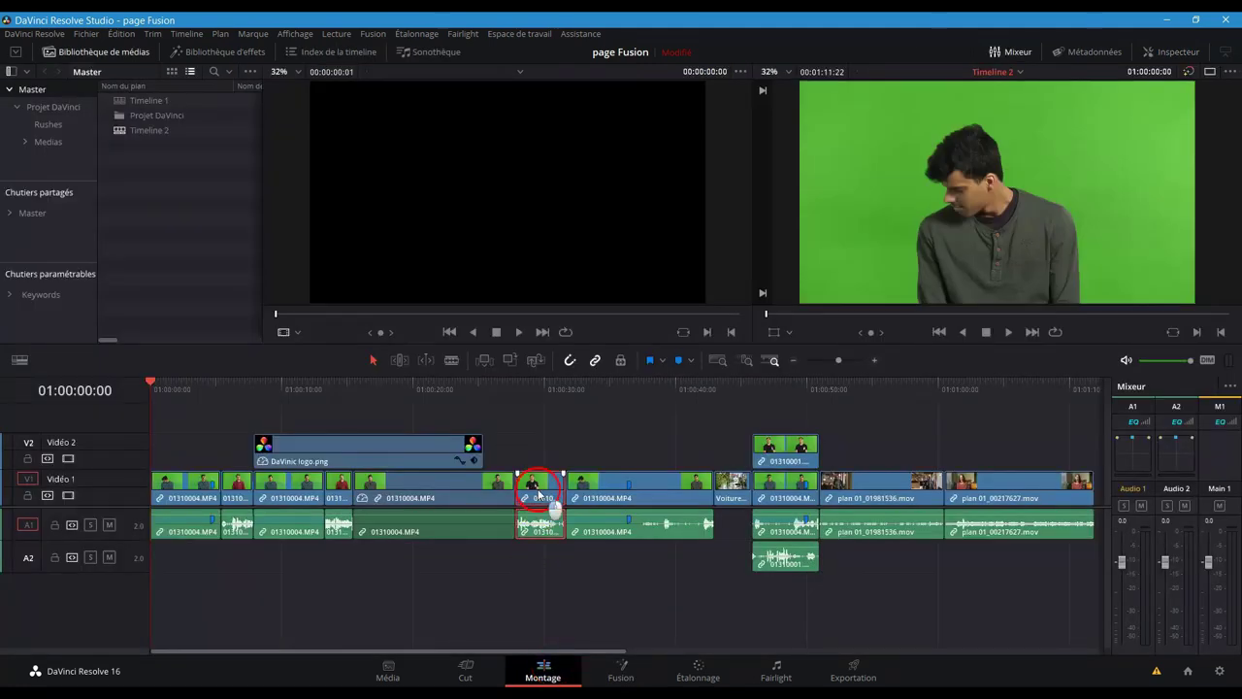
{"action": "right_click", "coordinate": [539, 495]}
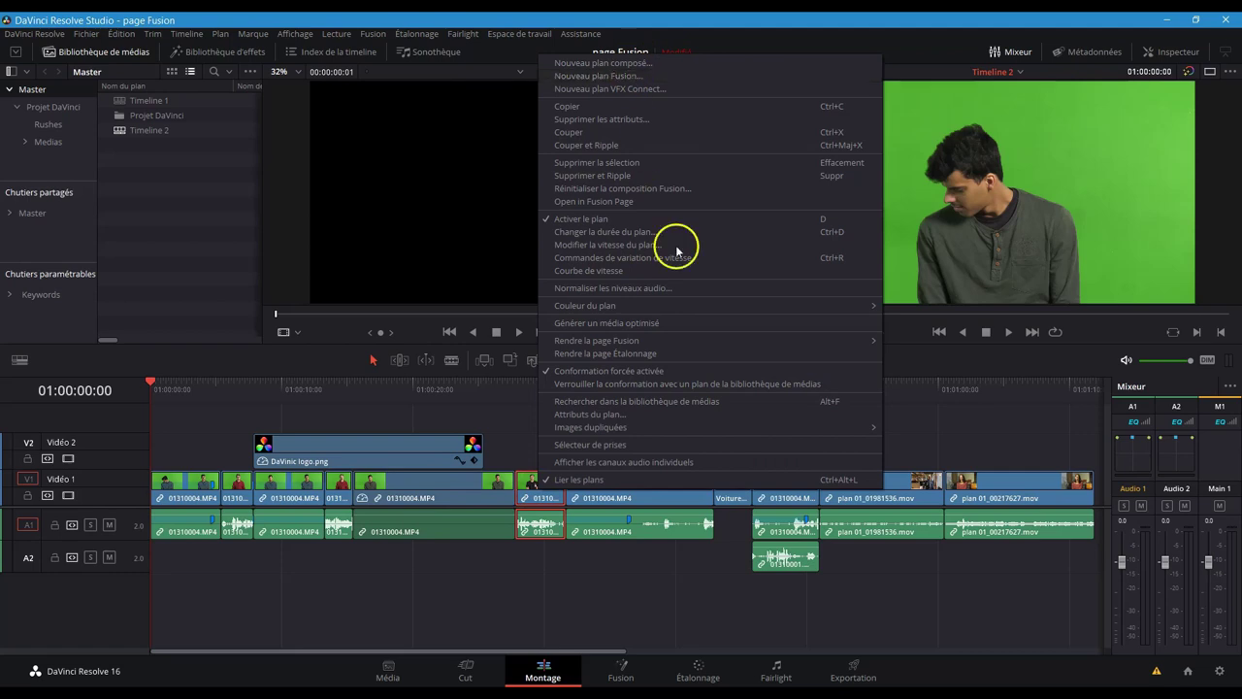
{"action": "left_click", "coordinate": [690, 596]}
Step: Combine the stacked green-screen clips on Vidéo 1 and Vidéo 2 into a compound clip named Compound Clip 1
{"action": "mouse_move", "coordinate": [773, 483]}
{"action": "left_mouse_down"}
{"action": "mouse_move", "coordinate": [784, 430]}
{"action": "mouse_move", "coordinate": [780, 483]}
{"action": "left_mouse_up"}
{"action": "left_click", "coordinate": [782, 451]}
{"action": "right_click", "coordinate": [784, 461]}
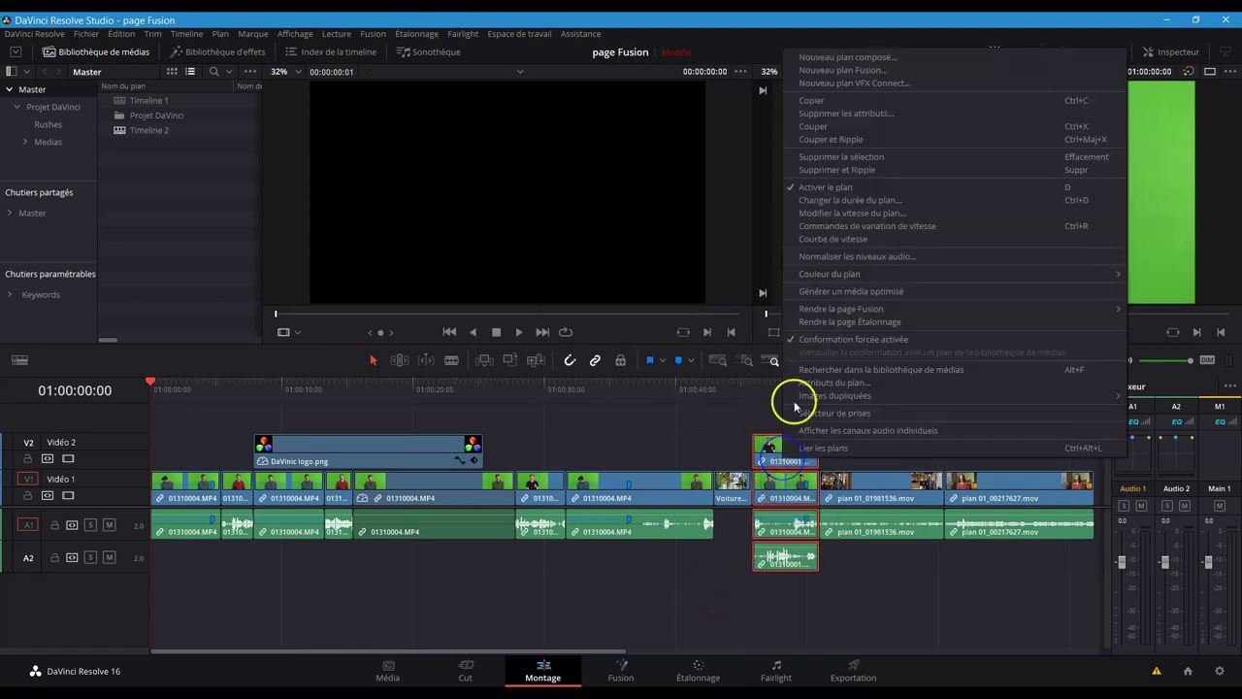
{"action": "left_click", "coordinate": [852, 57]}
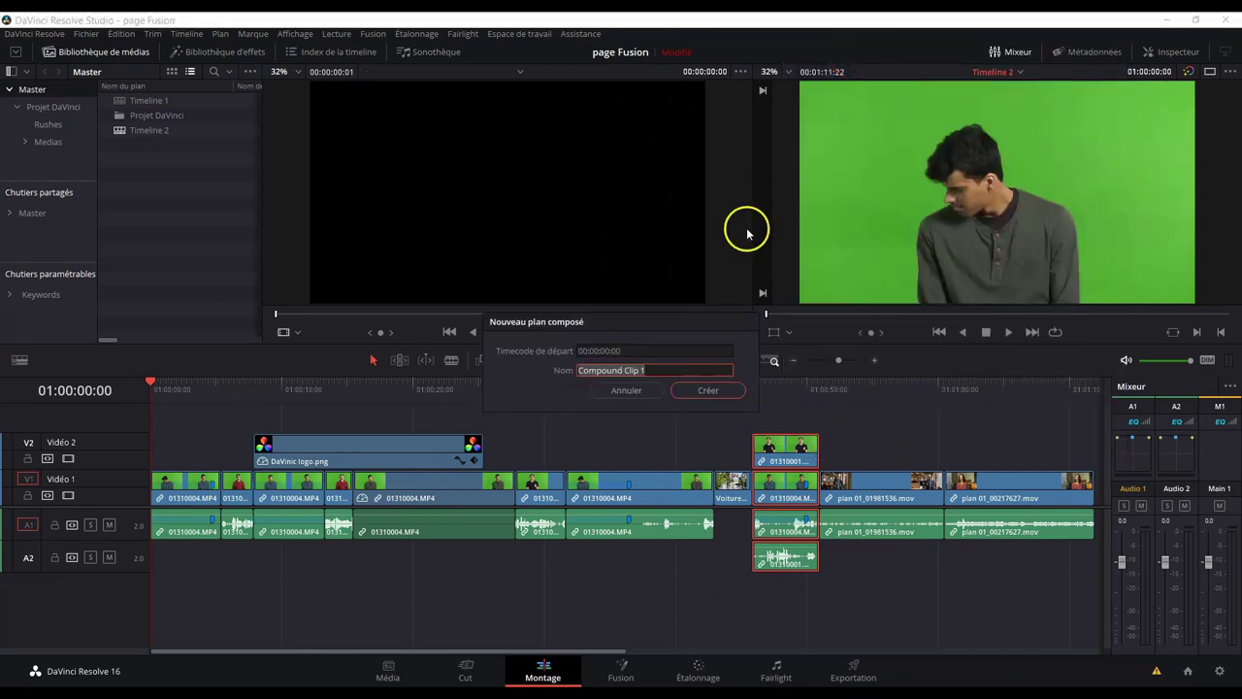
{"action": "left_click", "coordinate": [697, 389]}
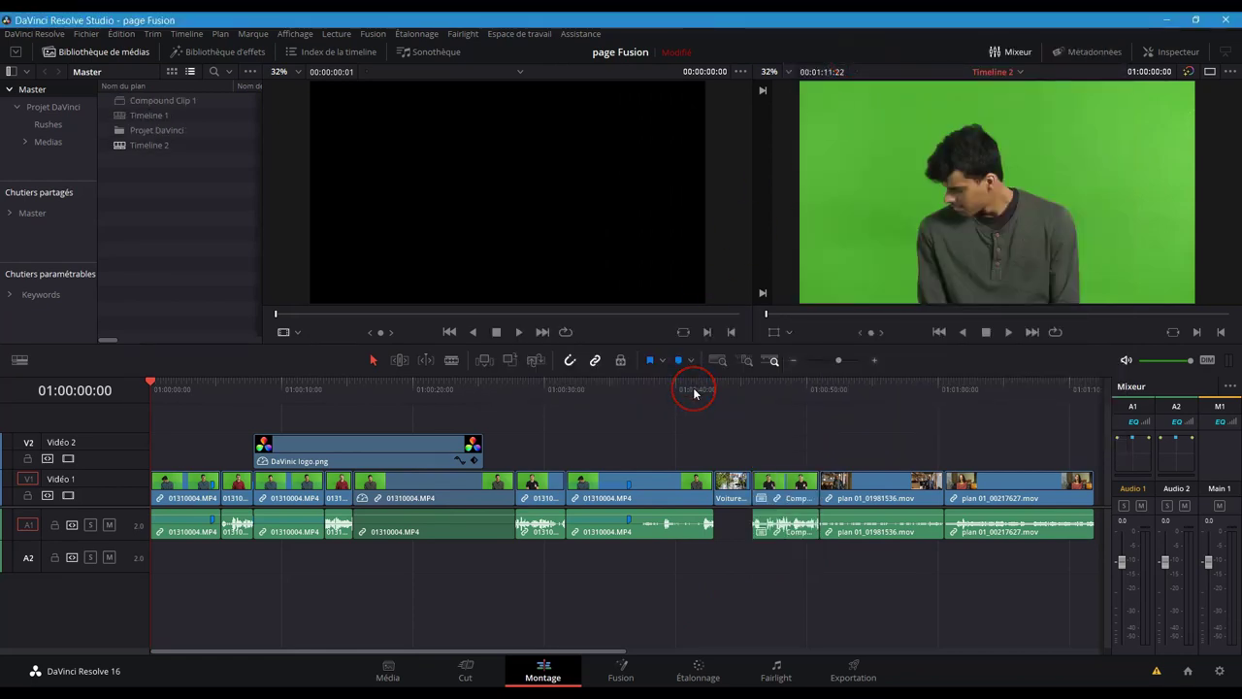
Step: Place the playhead on the compound clip at 01:00:47:13, open it in Fusion and display MediaIn1 in the first viewer
{"action": "left_click", "coordinate": [774, 396]}
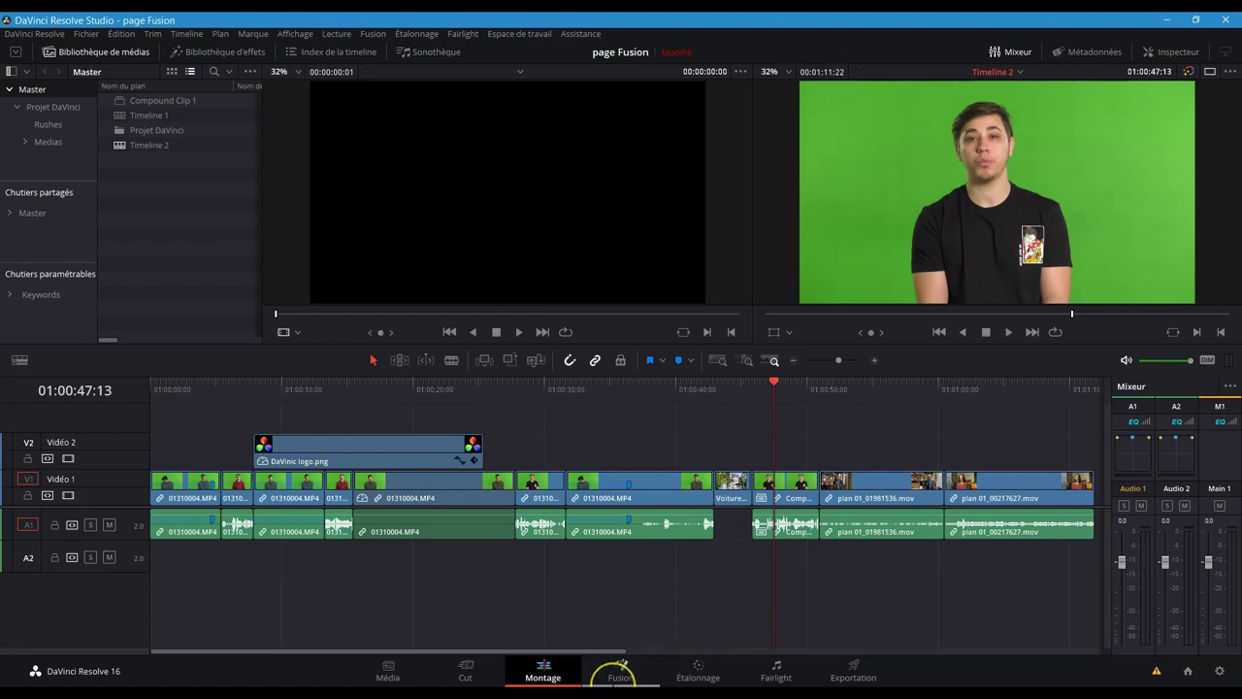
{"action": "left_click", "coordinate": [620, 670]}
{"action": "left_click", "coordinate": [66, 385]}
{"action": "key", "text": "1"}
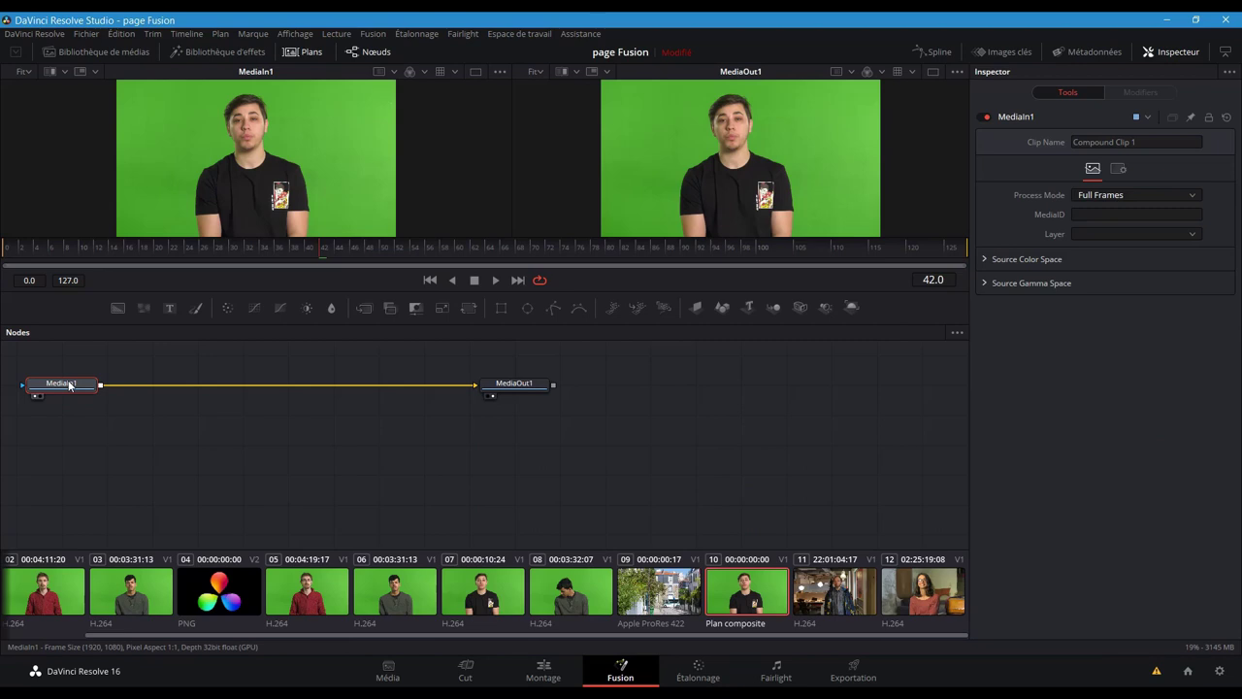
{"action": "left_click", "coordinate": [68, 387]}
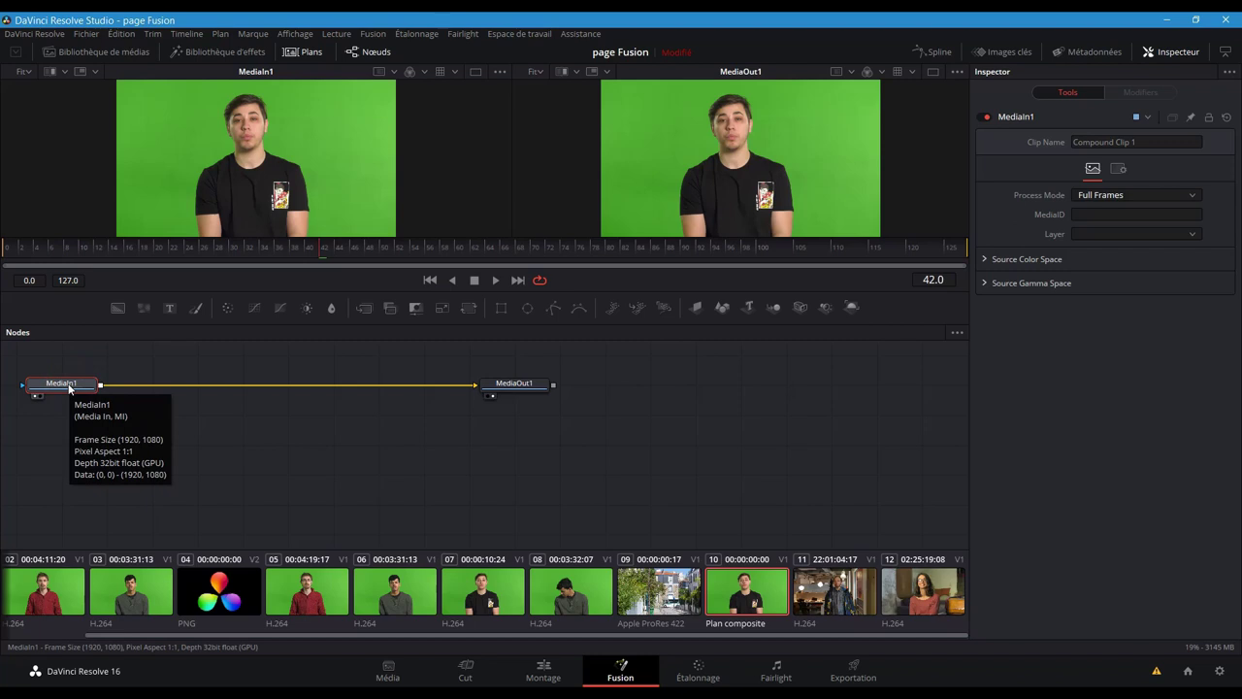
Step: Back in the edit timeline, convert the stacked green-screen clips on Vidéo 1 and Vidéo 2 into a single Fusion clip
{"action": "left_click", "coordinate": [545, 670]}
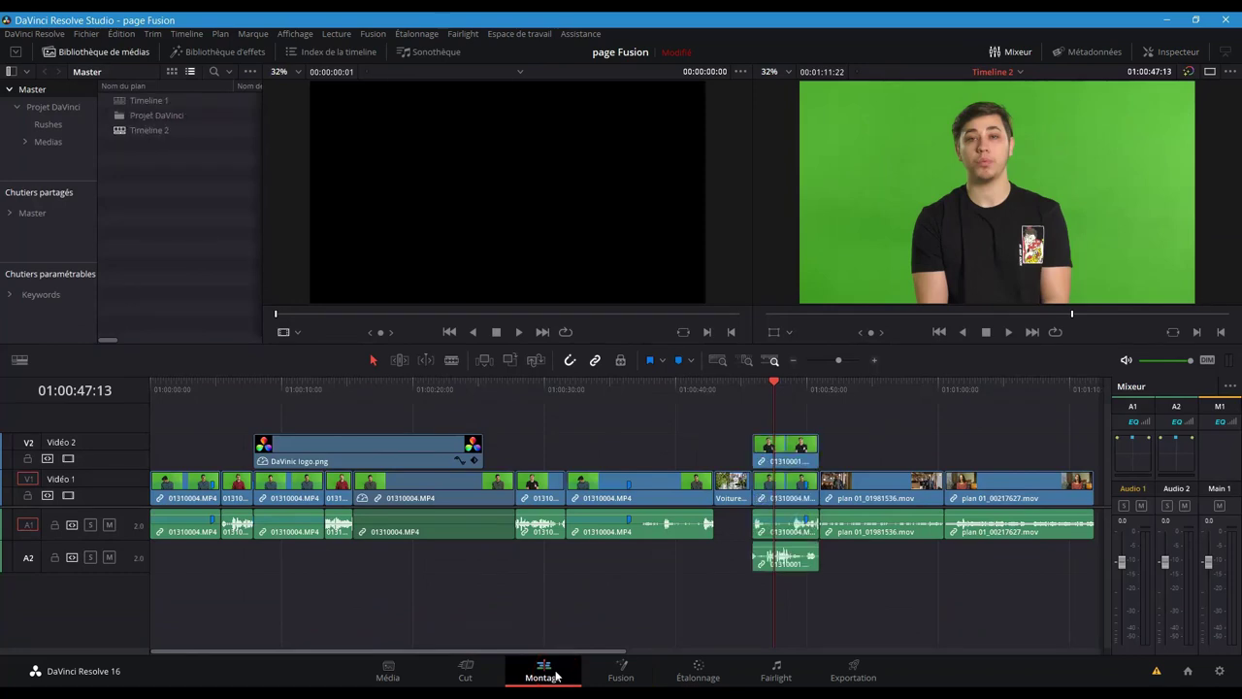
{"action": "left_click", "coordinate": [726, 492]}
{"action": "left_click_drag", "start_coordinate": [790, 417], "coordinate": [789, 490]}
{"action": "right_click", "coordinate": [785, 453]}
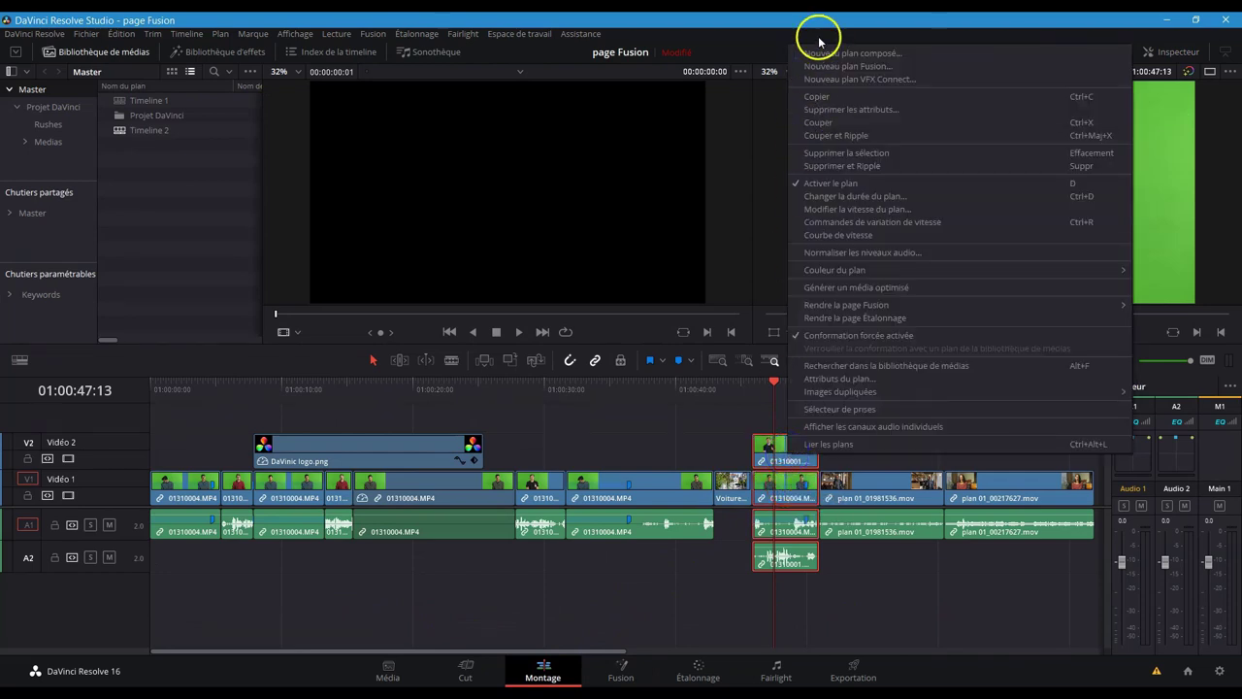
{"action": "left_click", "coordinate": [831, 66]}
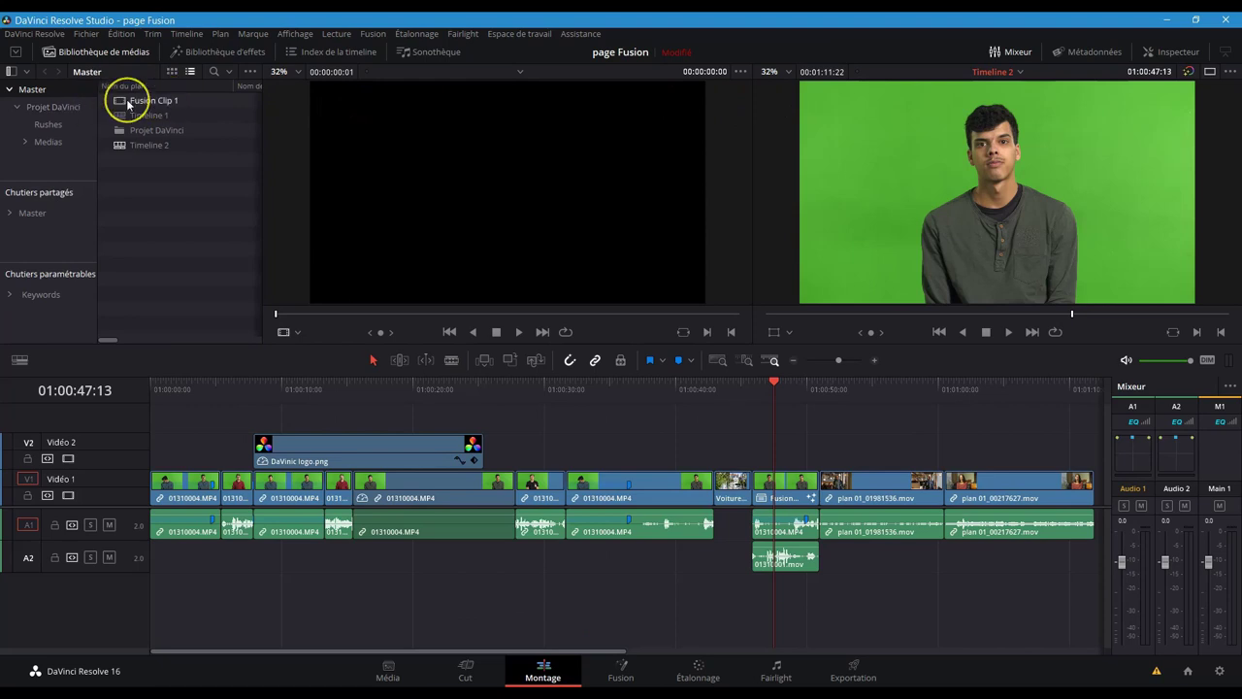
Step: Open the stacked Fusion clip in Fusion and compare its MediaIn1 and MediaIn2 layers in the viewers
{"action": "left_click", "coordinate": [621, 671]}
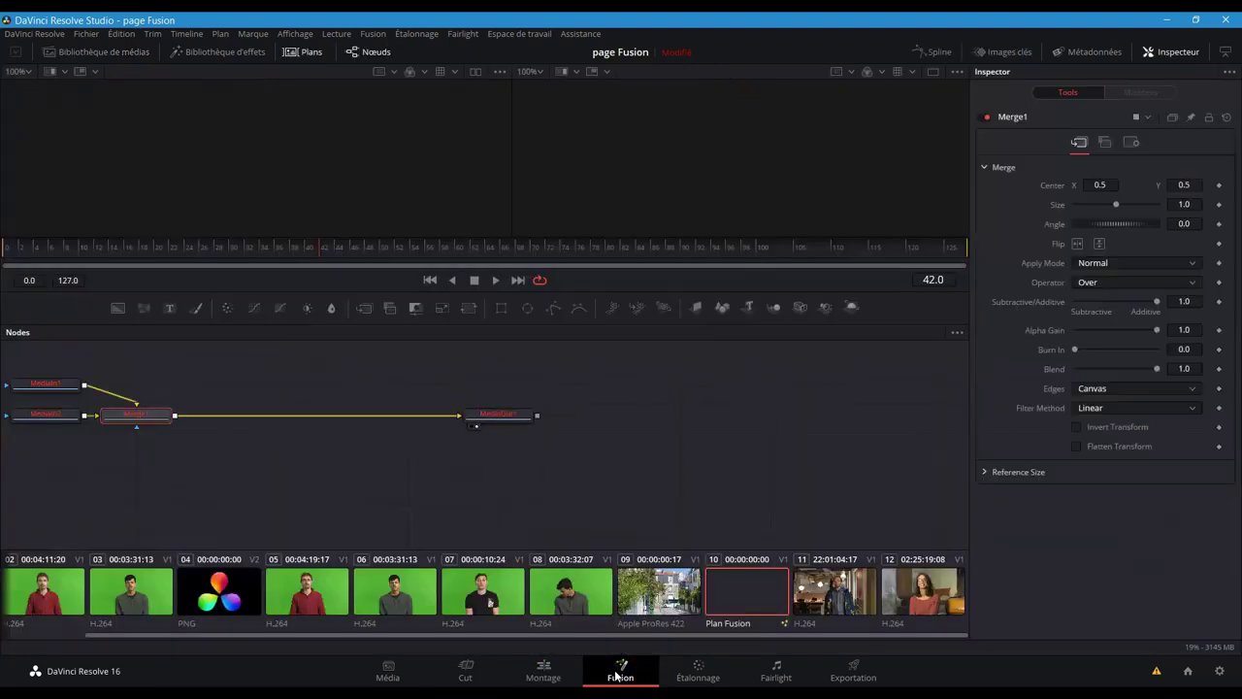
{"action": "left_click", "coordinate": [43, 383]}
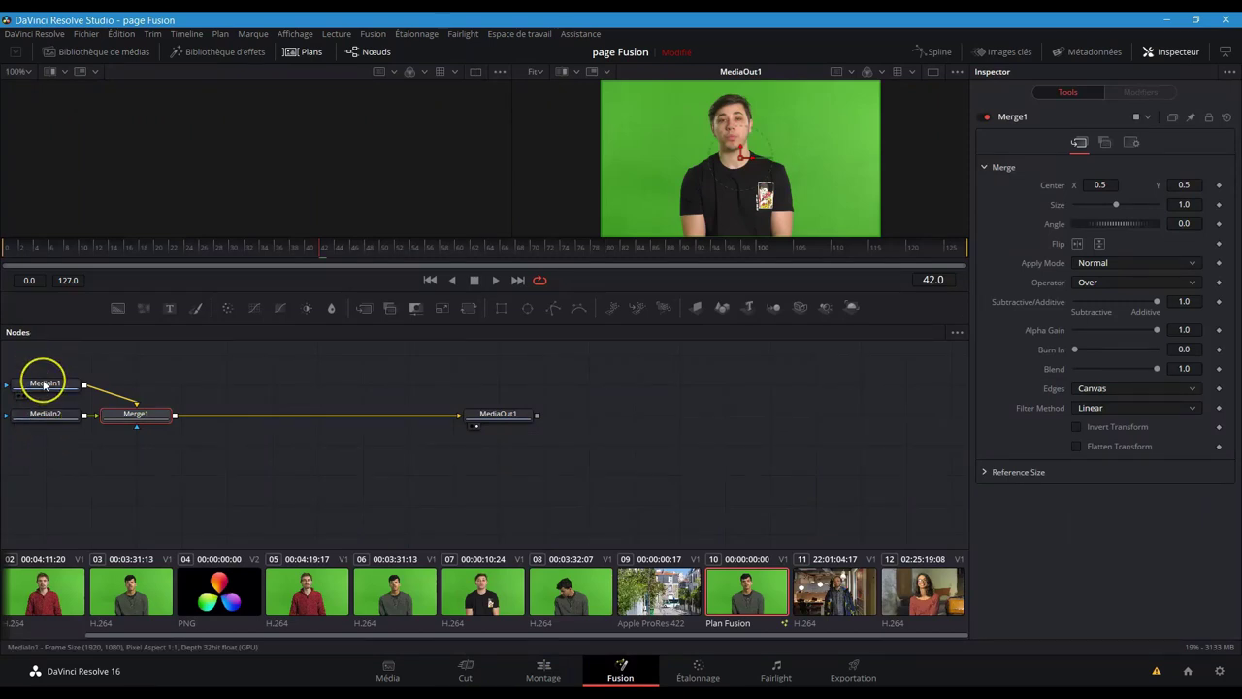
{"action": "key", "text": "1"}
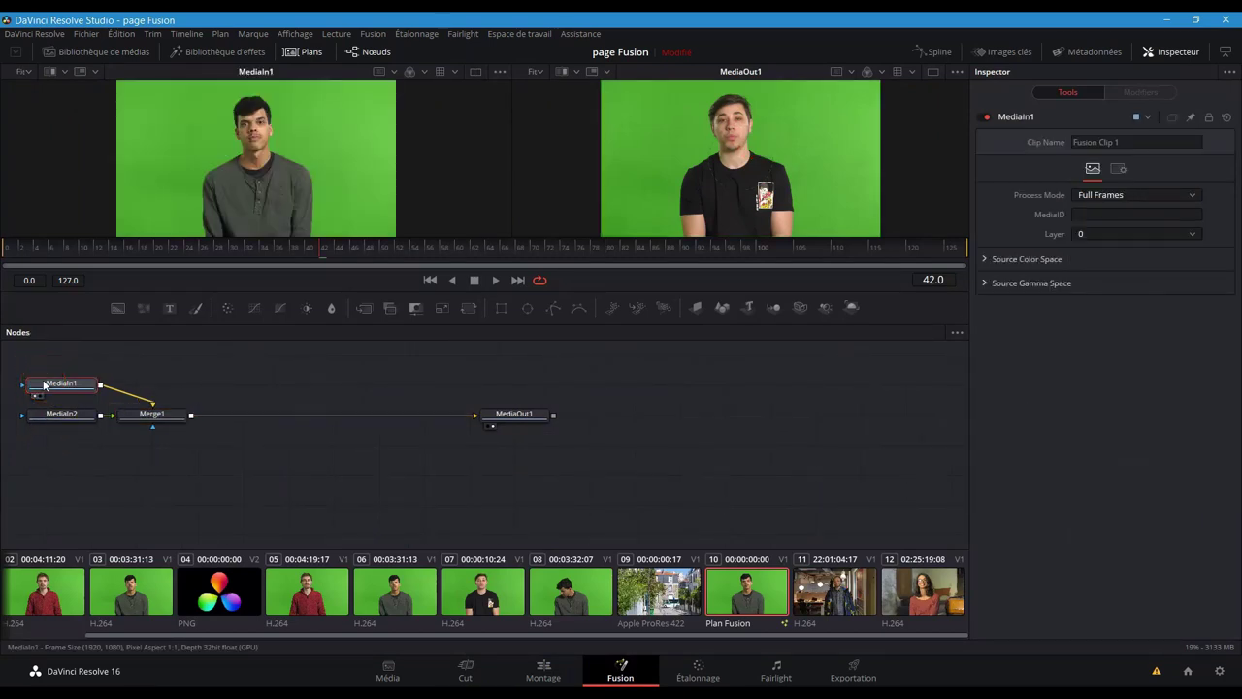
{"action": "left_click", "coordinate": [50, 414]}
{"action": "key", "text": "1"}
{"action": "key", "text": "2"}
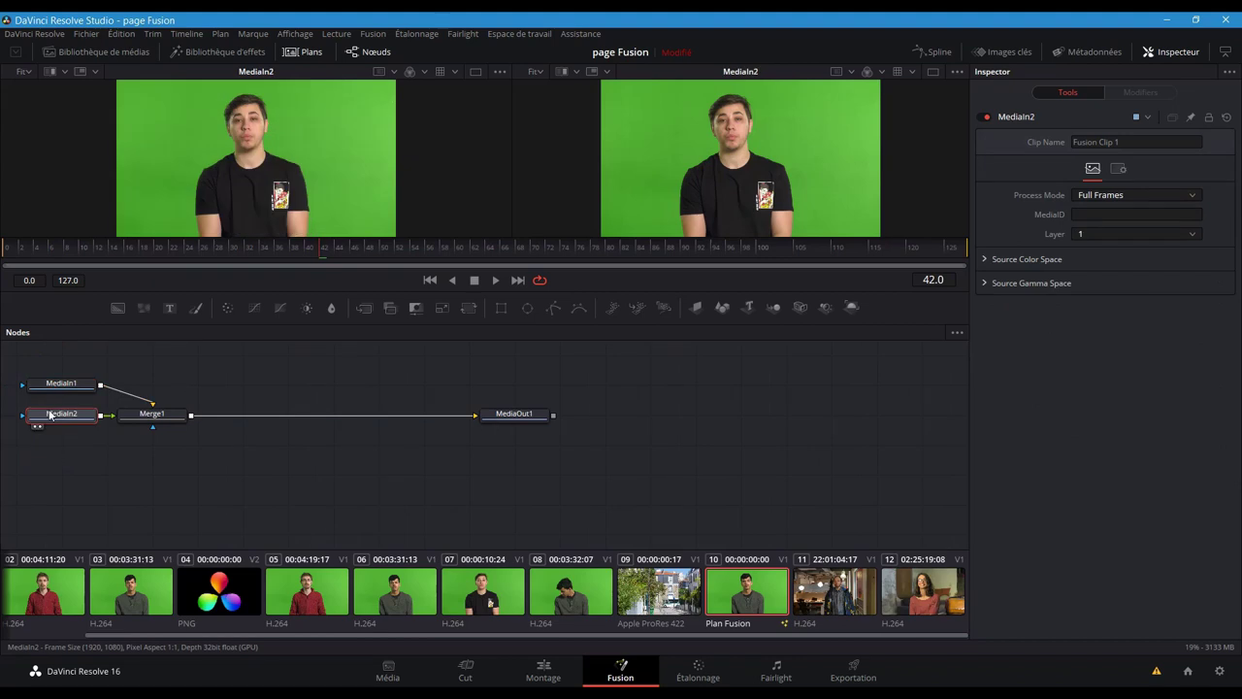
{"action": "key", "text": "2"}
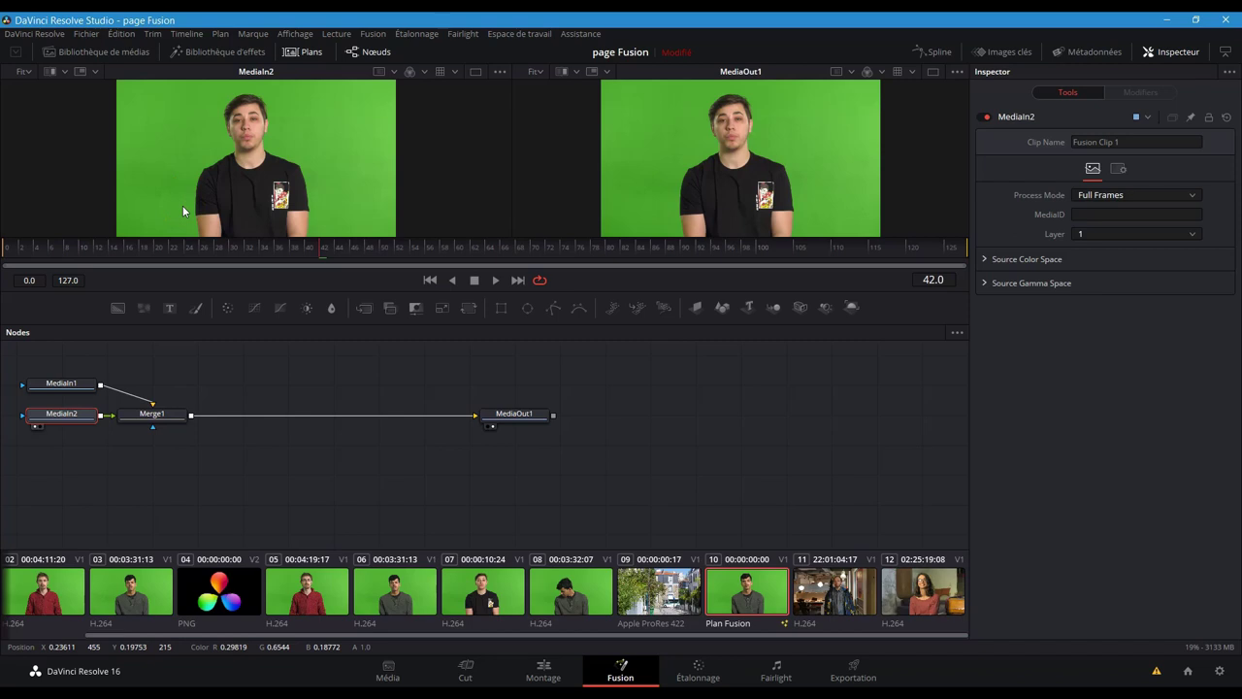
{"action": "left_click", "coordinate": [87, 35]}
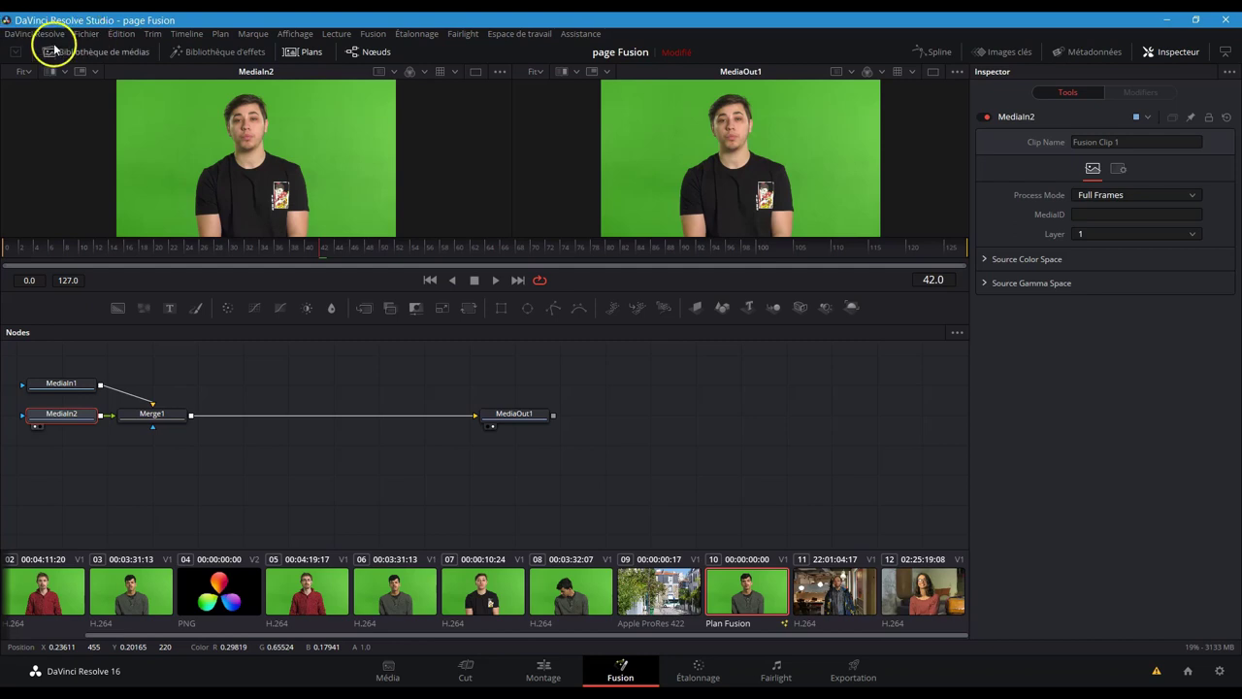
{"action": "left_click", "coordinate": [51, 51]}
{"action": "right_click", "coordinate": [139, 222]}
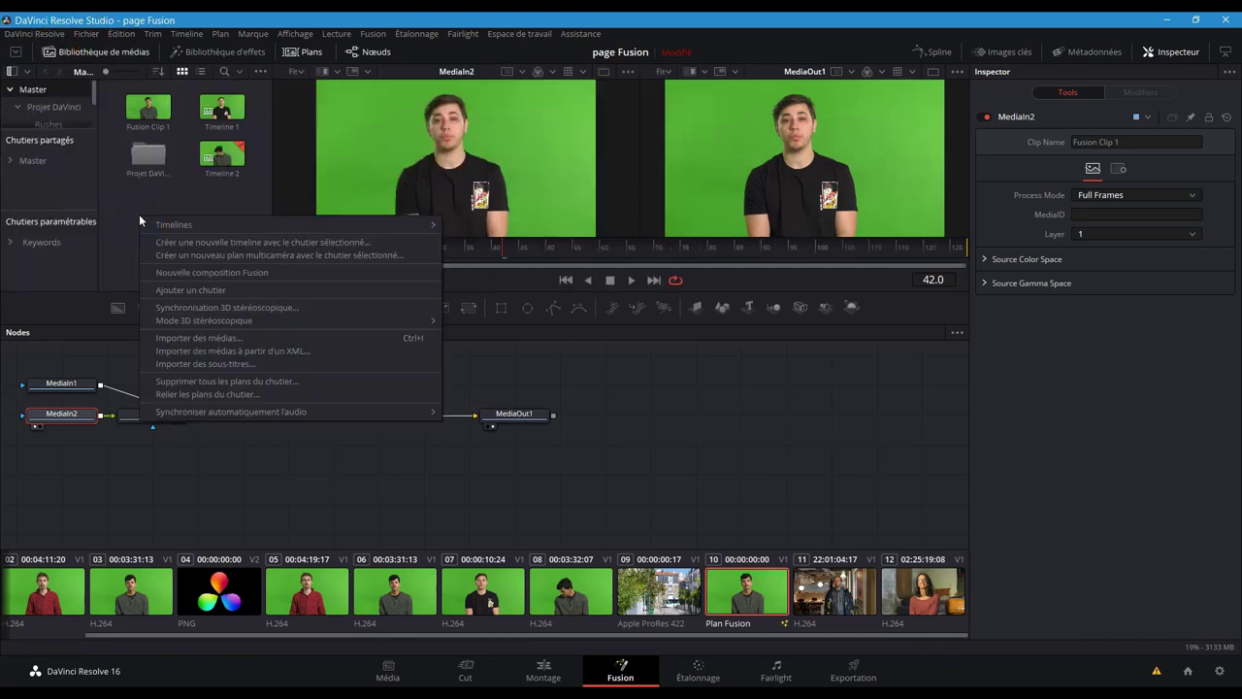
{"action": "left_click", "coordinate": [221, 273]}
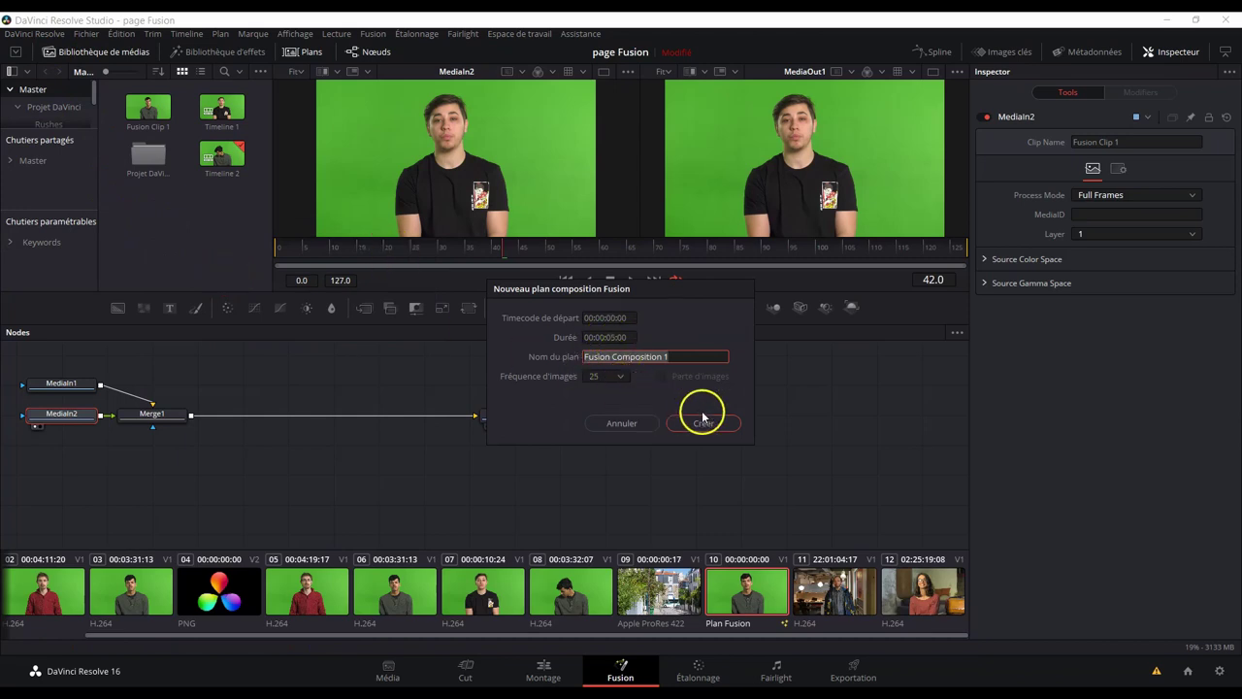
{"action": "left_click", "coordinate": [651, 423]}
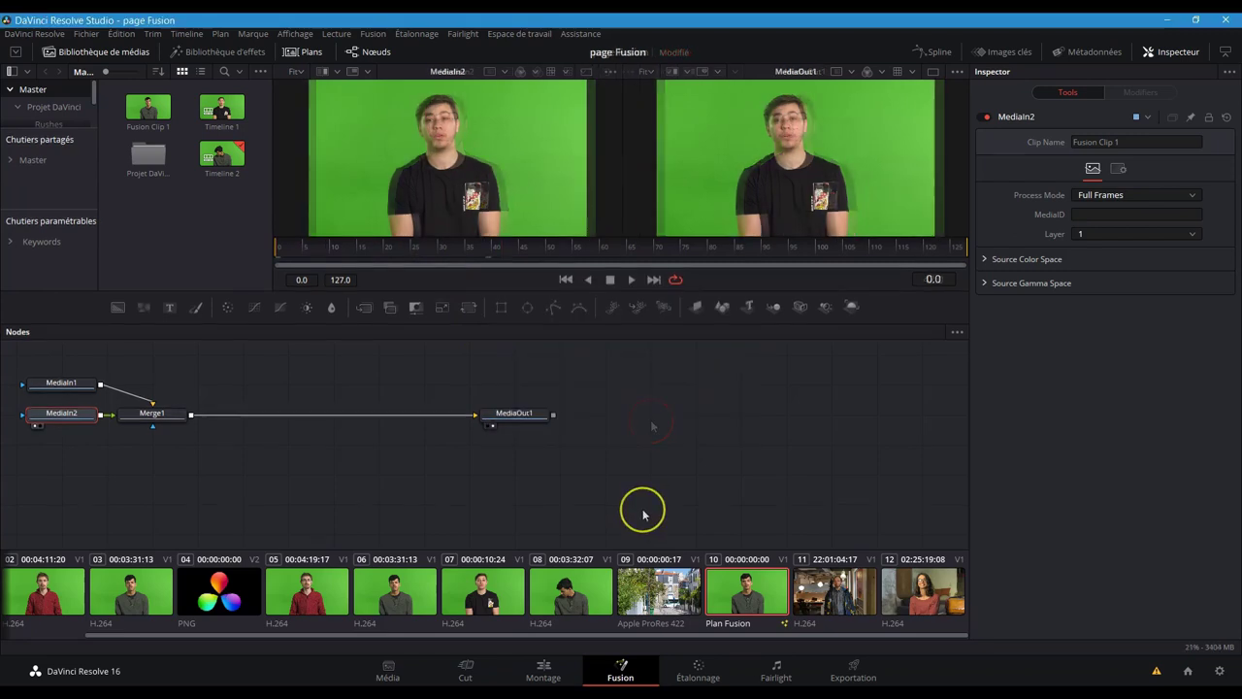
Step: Return to the edit timeline and convert the short black T-shirt clip on Vidéo 1 into a Fusion clip
{"action": "left_click", "coordinate": [560, 677]}
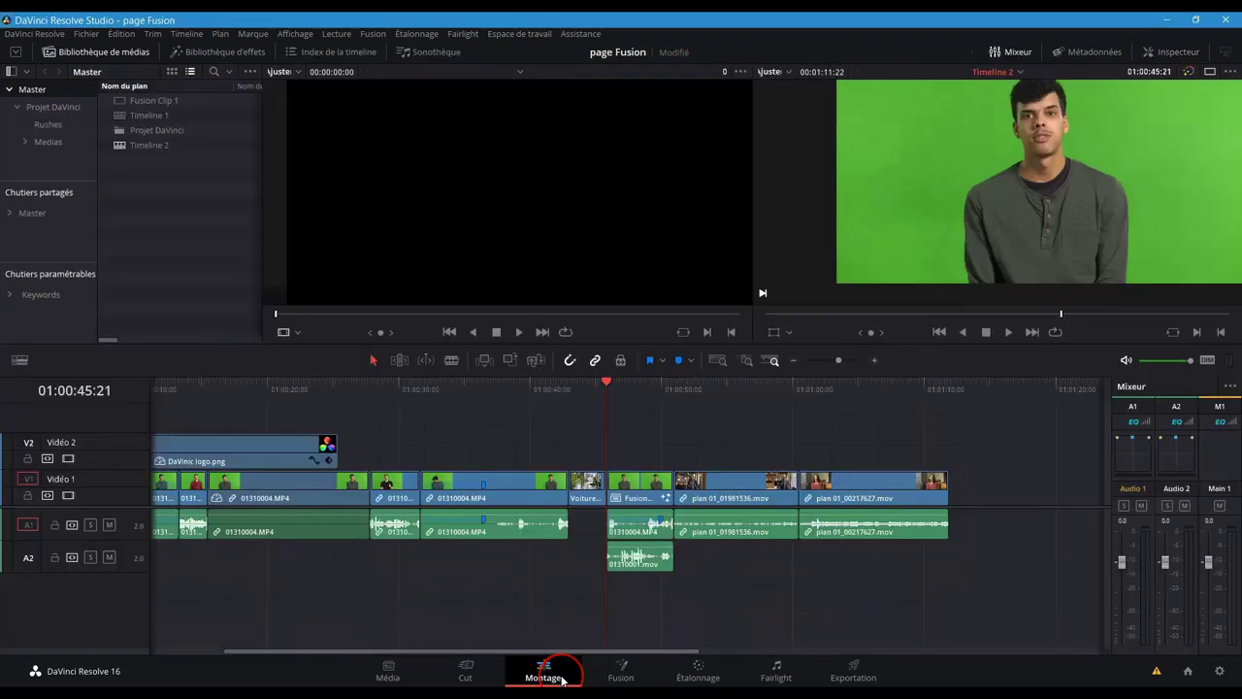
{"action": "left_click", "coordinate": [394, 481]}
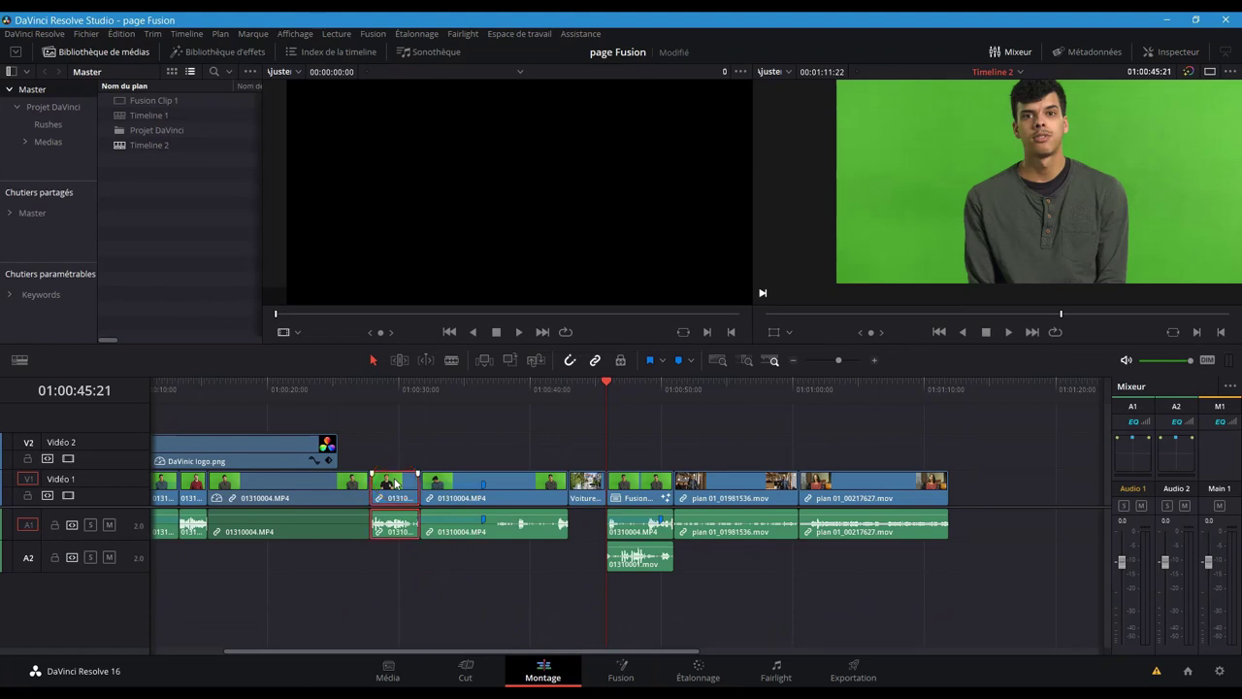
{"action": "right_click", "coordinate": [392, 480]}
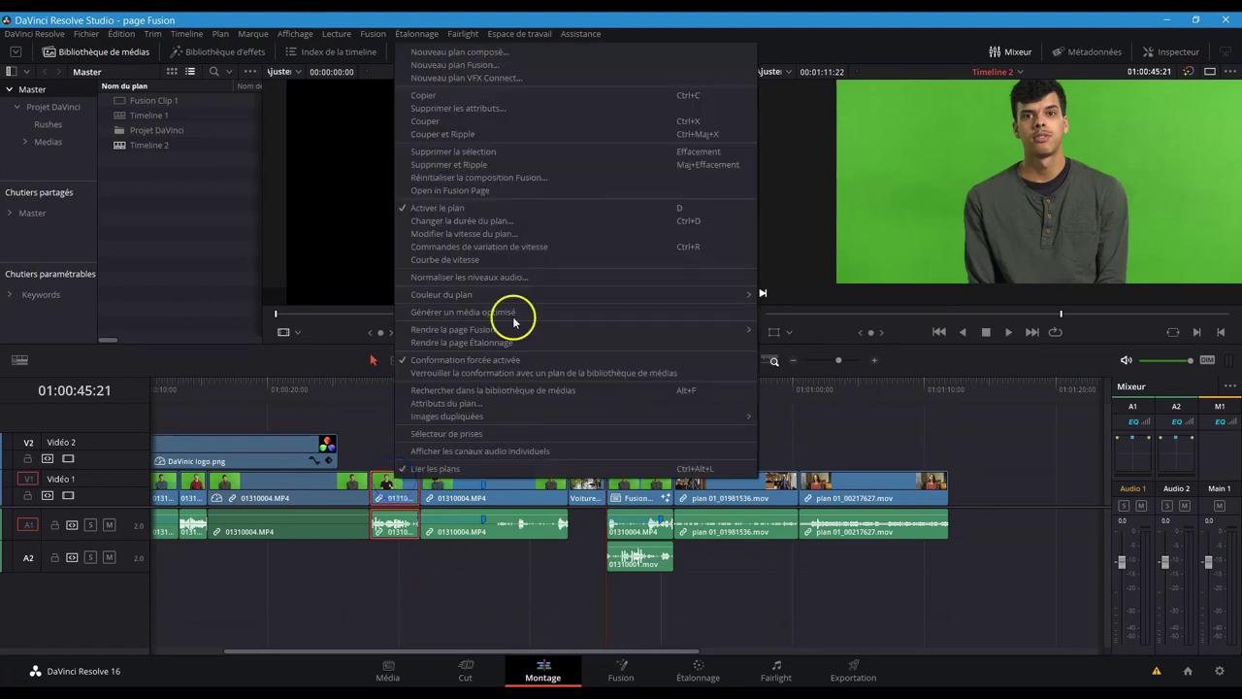
{"action": "left_click", "coordinate": [600, 65]}
Step: Place the playhead on the black T-shirt clip, open it in Fusion and show MediaIn1 in the first viewer
{"action": "left_click", "coordinate": [382, 390]}
{"action": "left_click", "coordinate": [622, 670]}
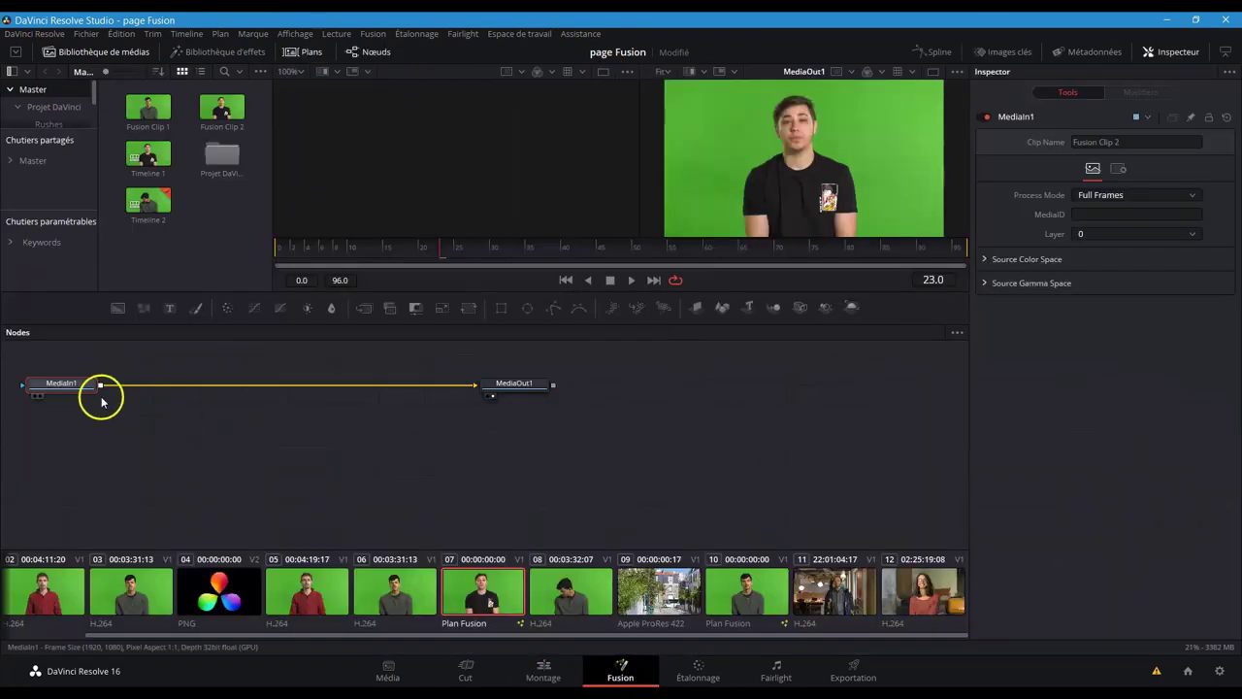
{"action": "left_click", "coordinate": [83, 385]}
{"action": "key", "text": "1"}
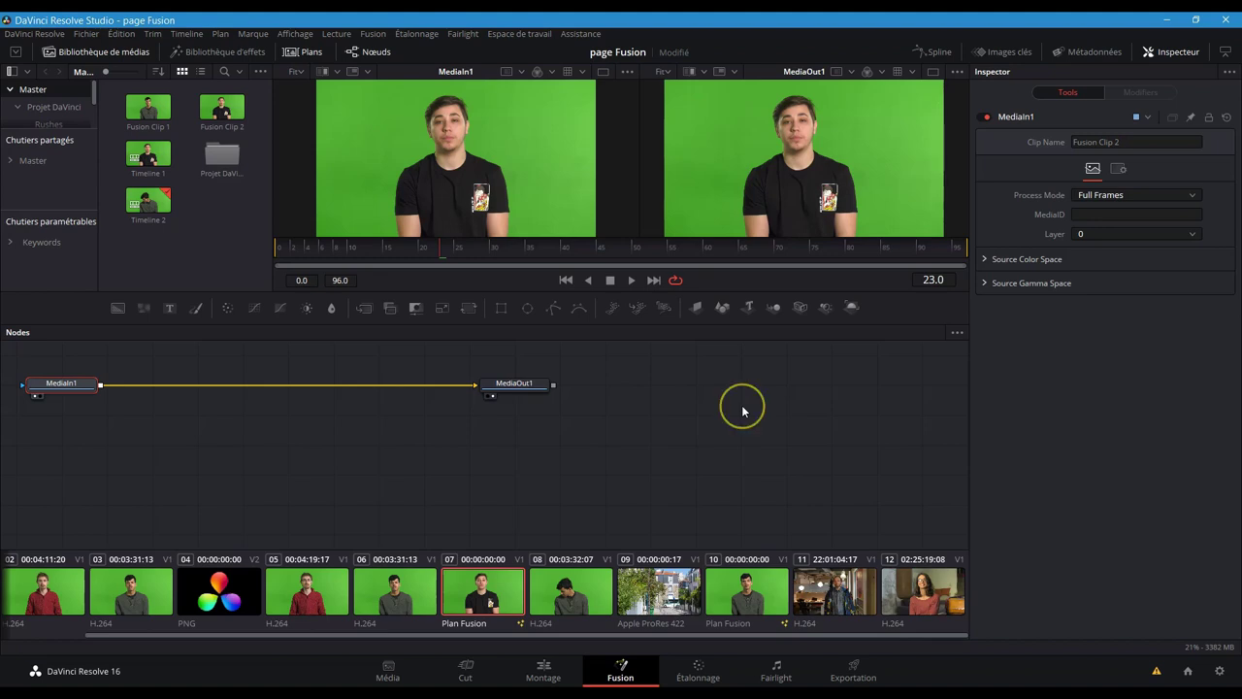
{"action": "left_click", "coordinate": [75, 385]}
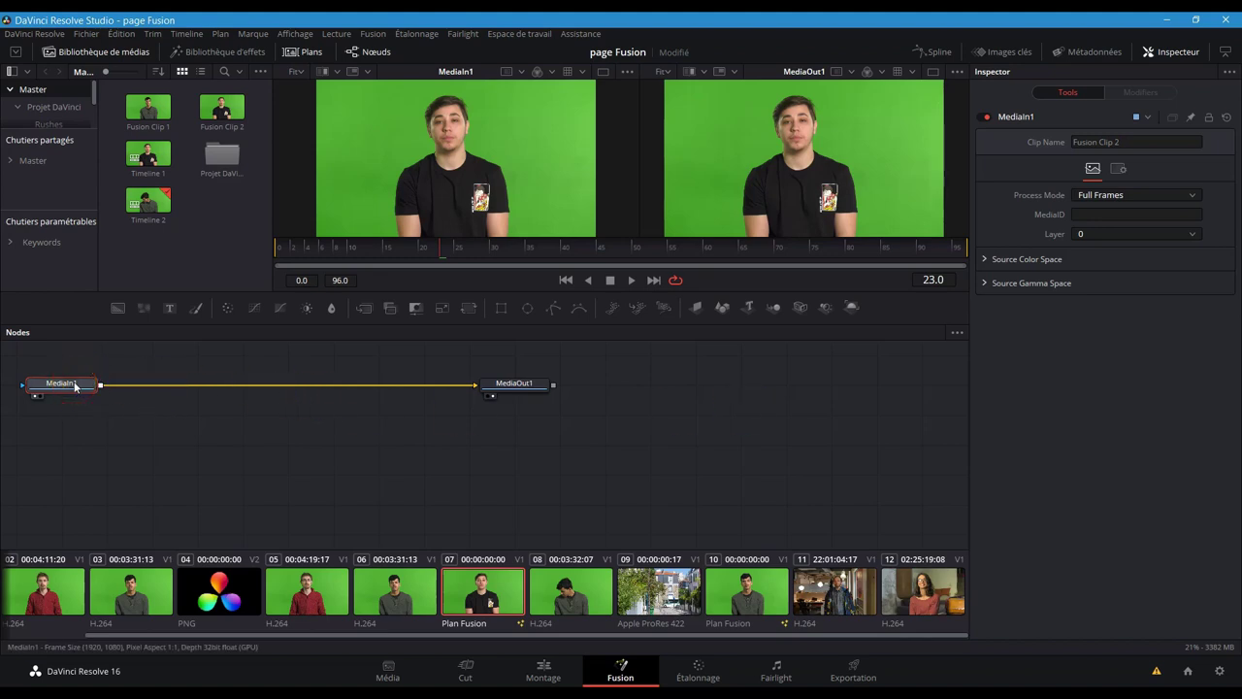
{"action": "left_click", "coordinate": [252, 51]}
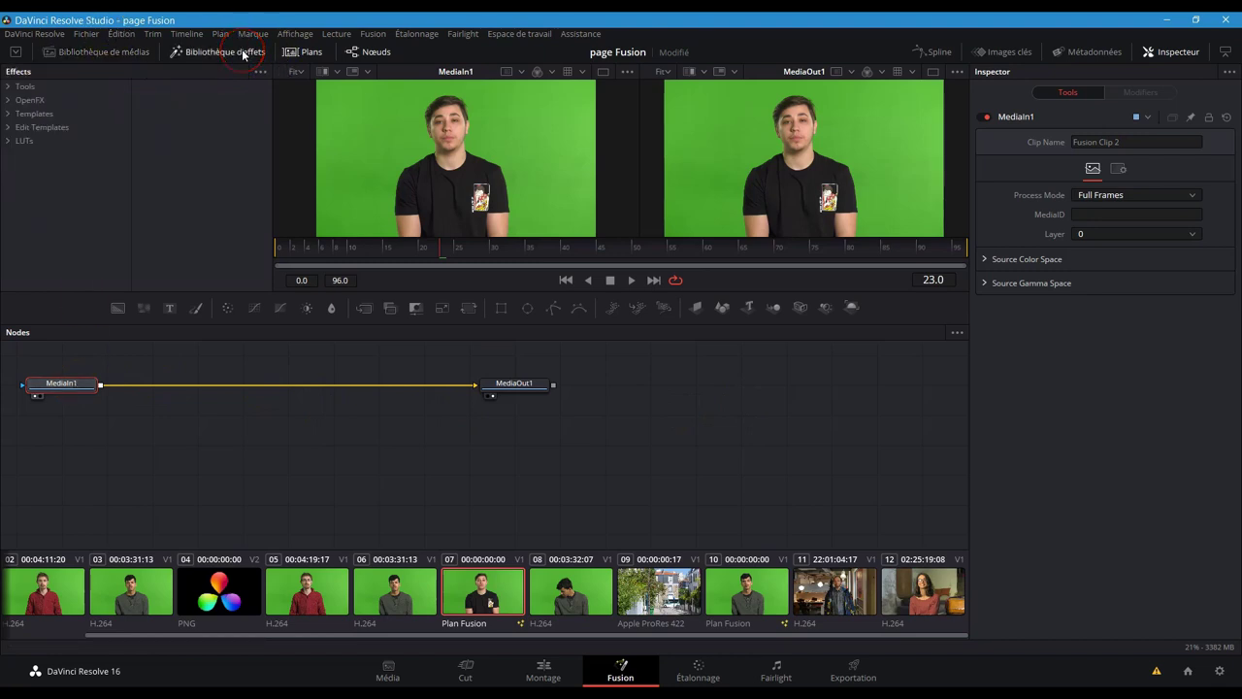
{"action": "left_click", "coordinate": [12, 87]}
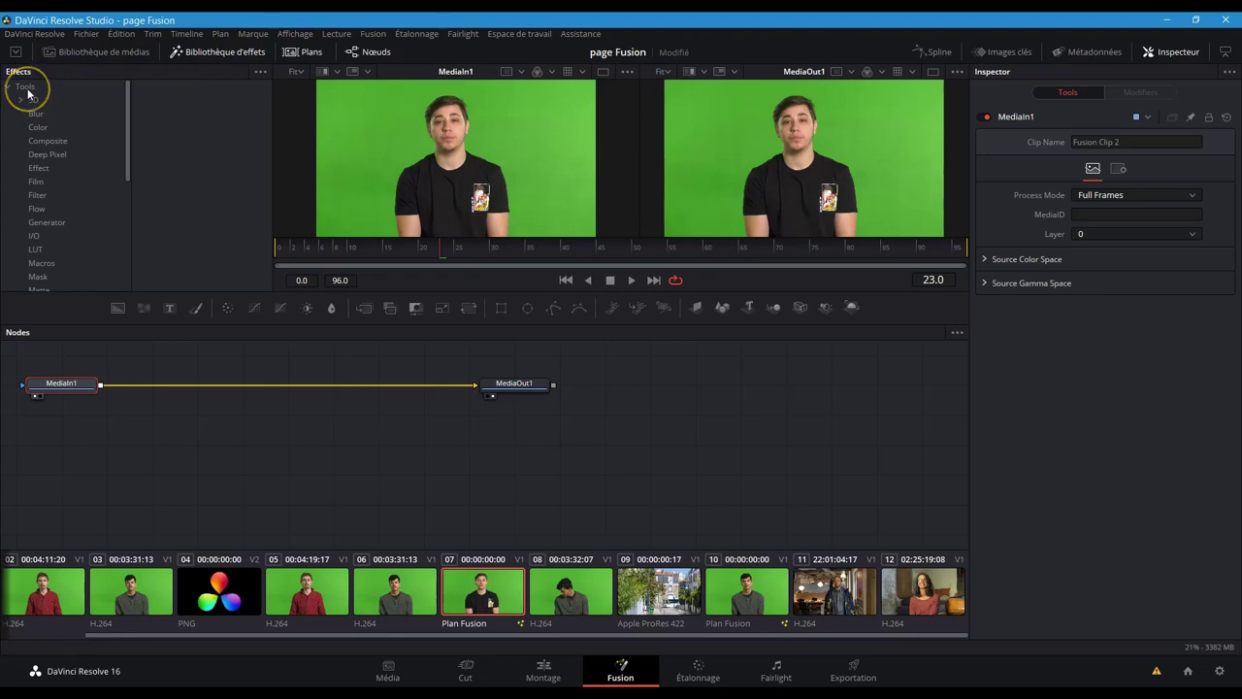
{"action": "left_click", "coordinate": [217, 51]}
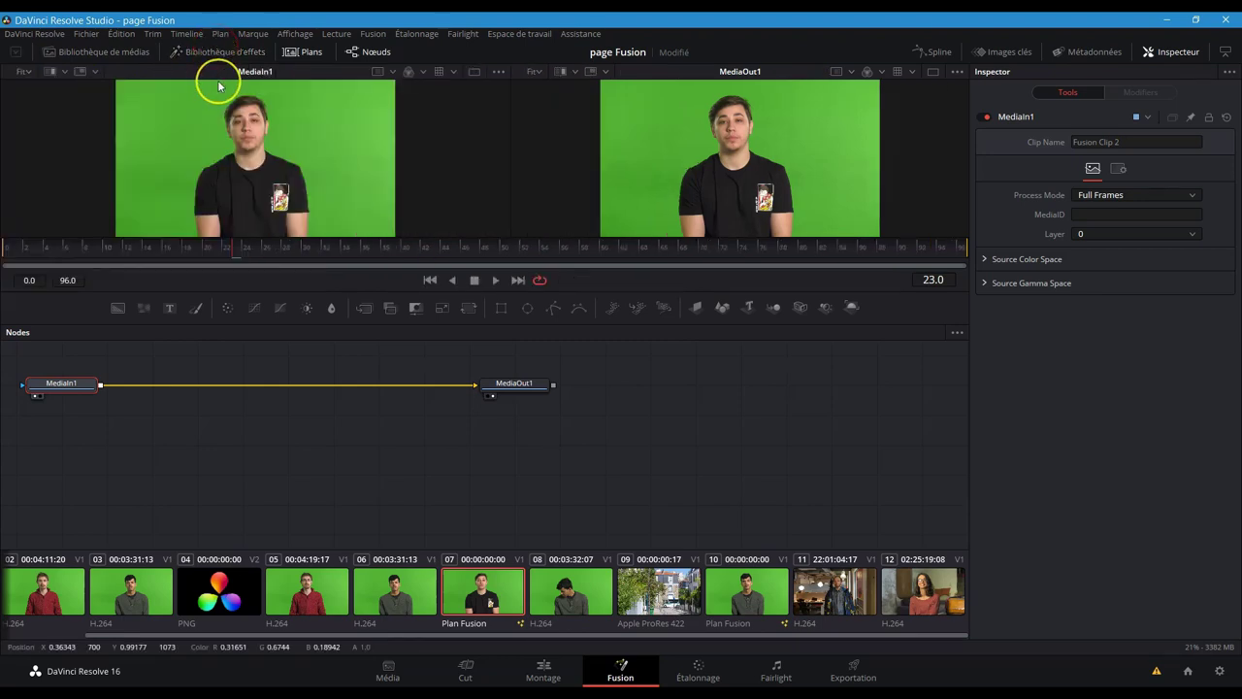
Step: Find the Delta Keyer by searching the tools for "del" and add it between MediaIn1 and MediaOut1
{"action": "key", "text": "shift+space"}
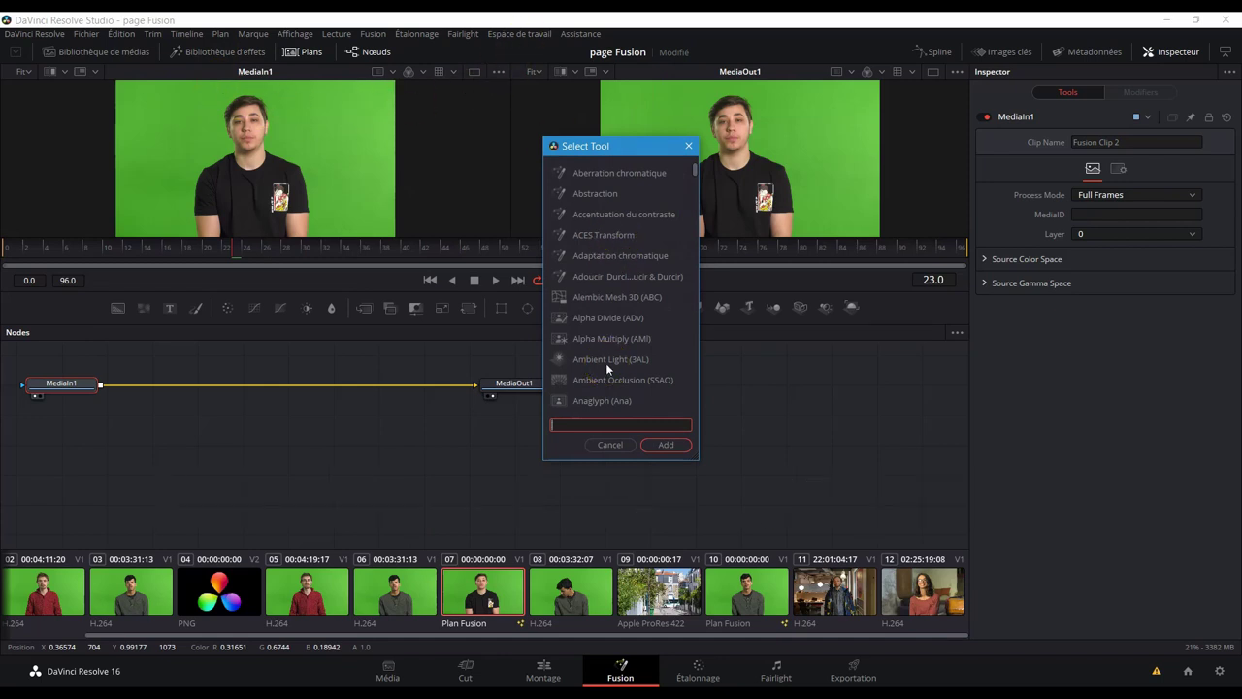
{"action": "left_click", "coordinate": [596, 424]}
{"action": "type", "text": "del"}
{"action": "left_click", "coordinate": [568, 174]}
{"action": "left_click", "coordinate": [651, 446]}
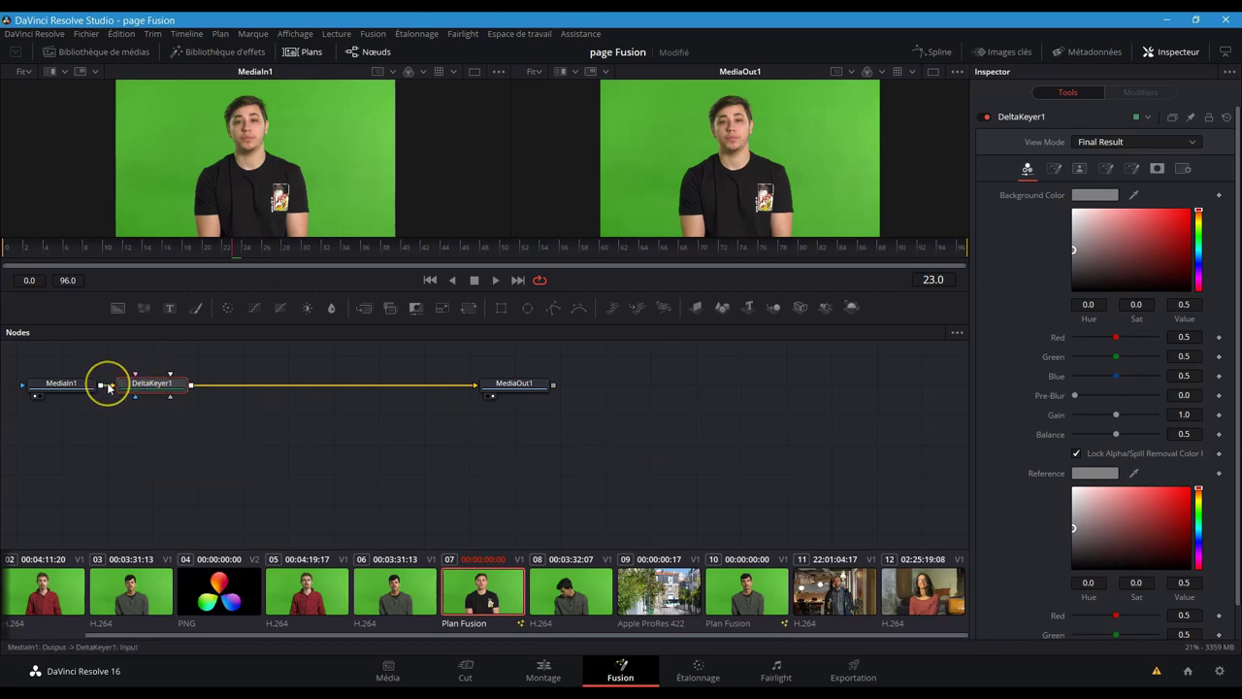
Step: Detach the DeltaKeyer1 node, link MediaIn1 directly to MediaOut1, and reinsert the keyer between them slightly lower in the node graph
{"action": "left_click", "coordinate": [109, 386]}
{"action": "left_click", "coordinate": [219, 388]}
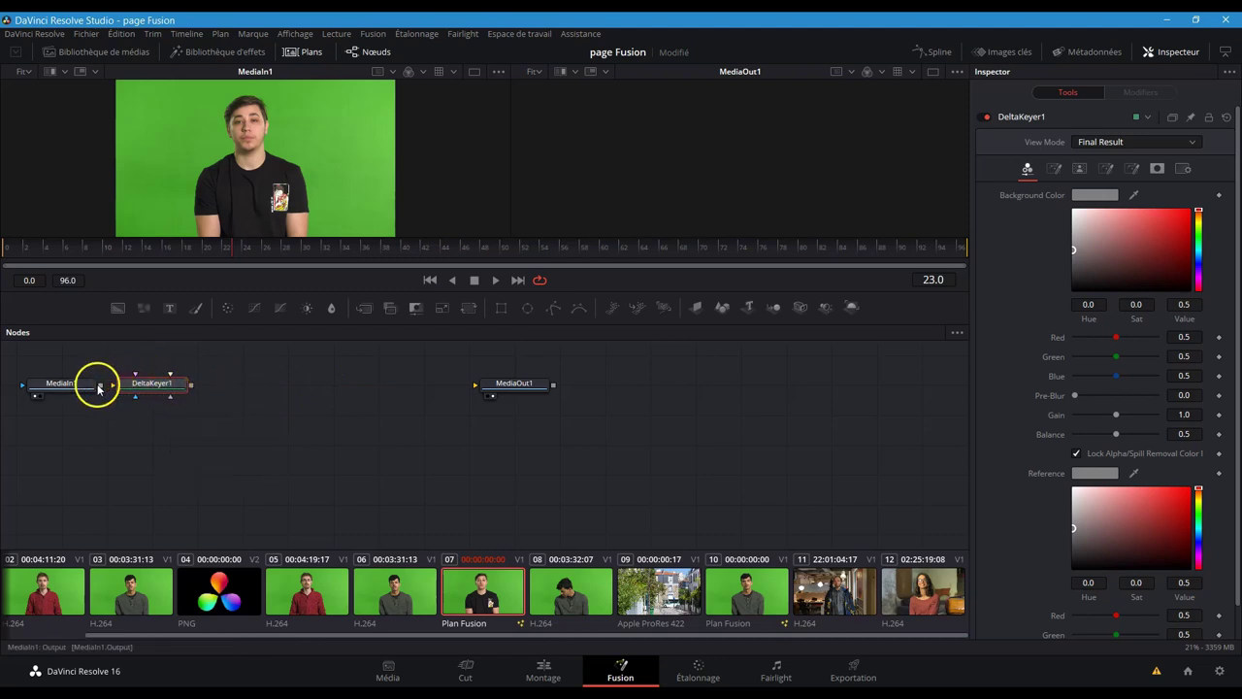
{"action": "left_click_drag", "start_coordinate": [101, 387], "coordinate": [481, 388]}
{"action": "left_click_drag", "start_coordinate": [134, 393], "coordinate": [206, 424]}
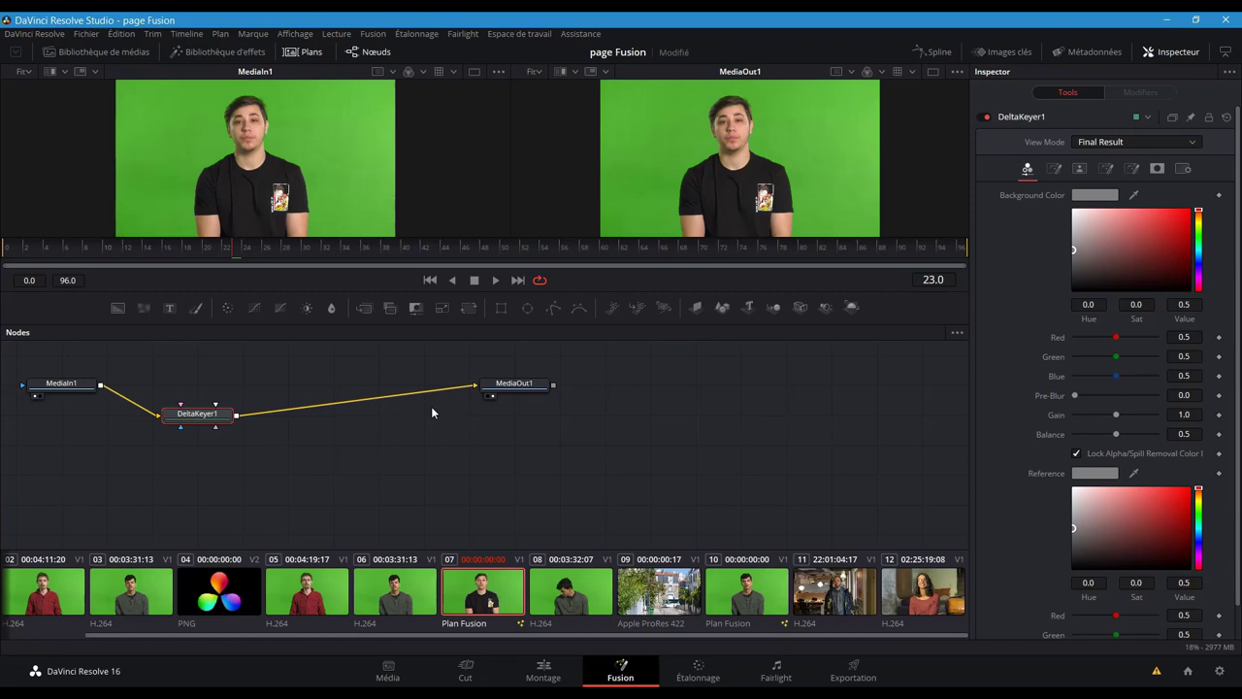
Step: Rename the DeltaKeyer1 node as Incrustation
{"action": "key", "text": "F2"}
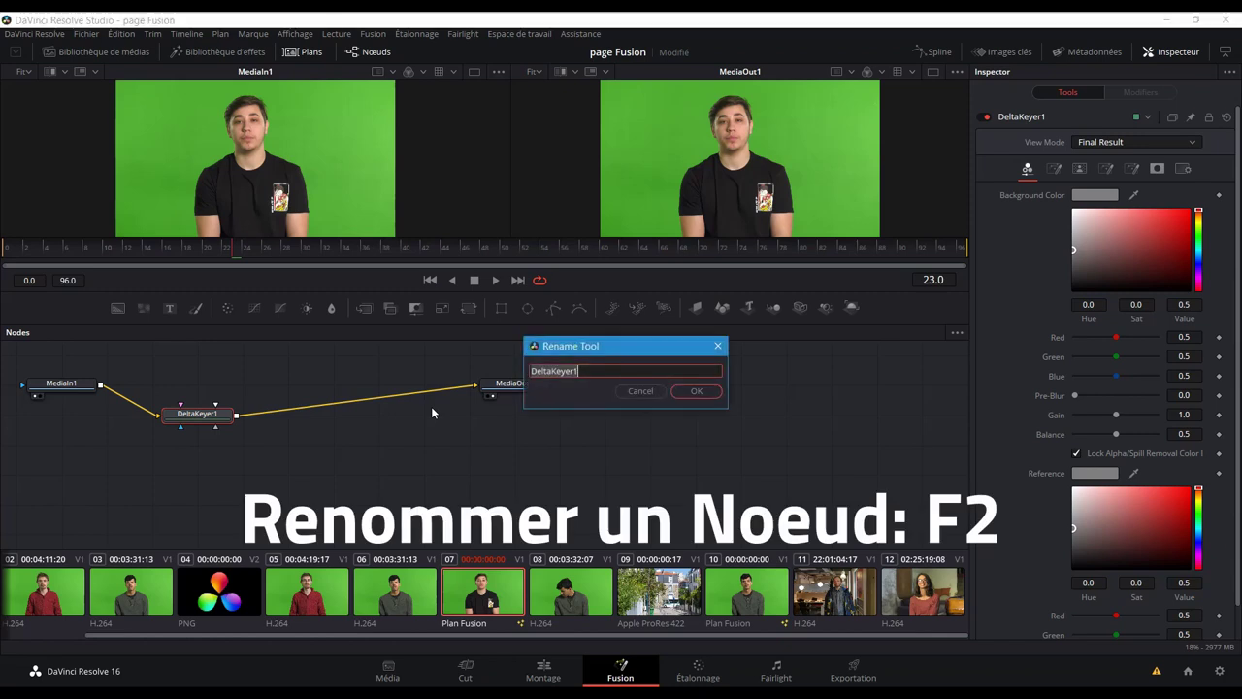
{"action": "type", "text": "Incrustation"}
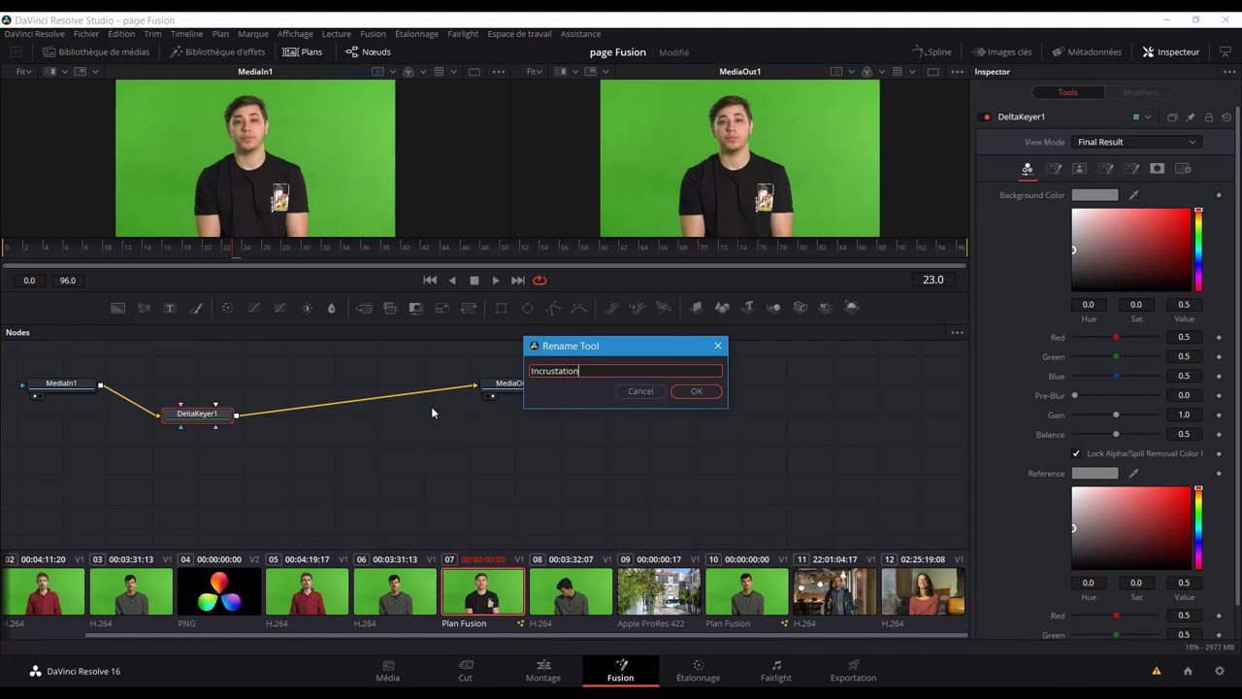
{"action": "key", "text": "Return"}
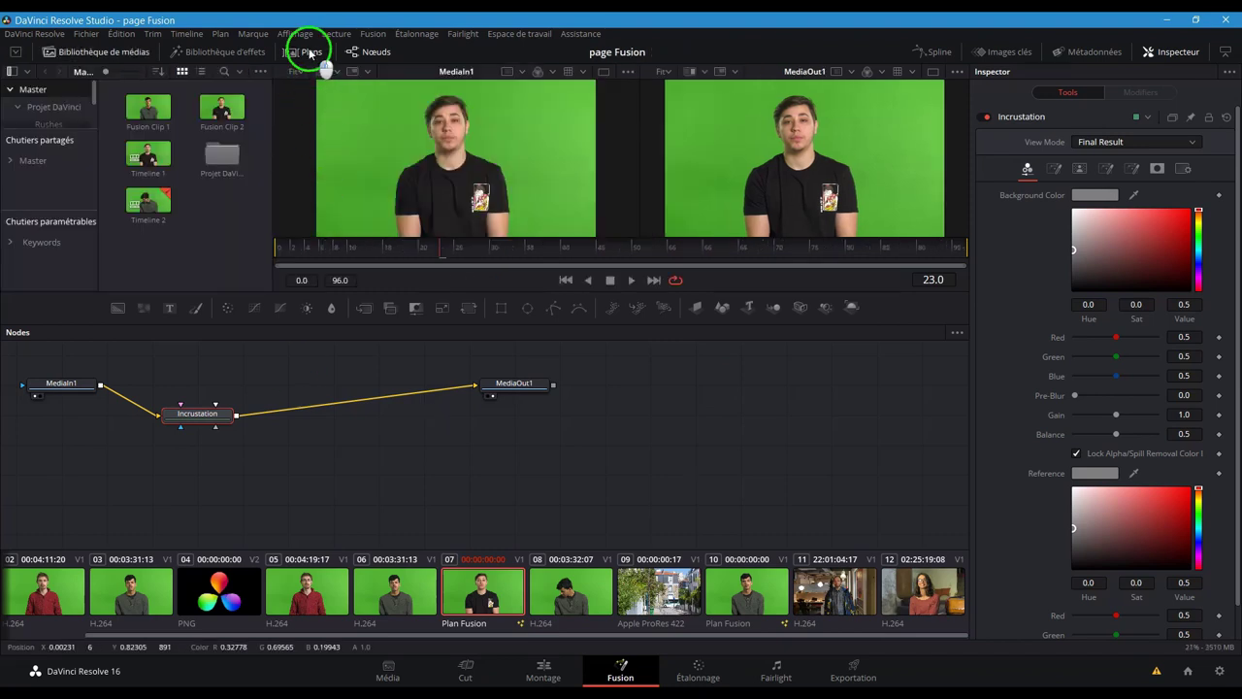
Step: Hide the strip of clip thumbnails and the media pool to free up space for the viewers and nodes
{"action": "left_click", "coordinate": [305, 51]}
{"action": "left_click", "coordinate": [132, 53]}
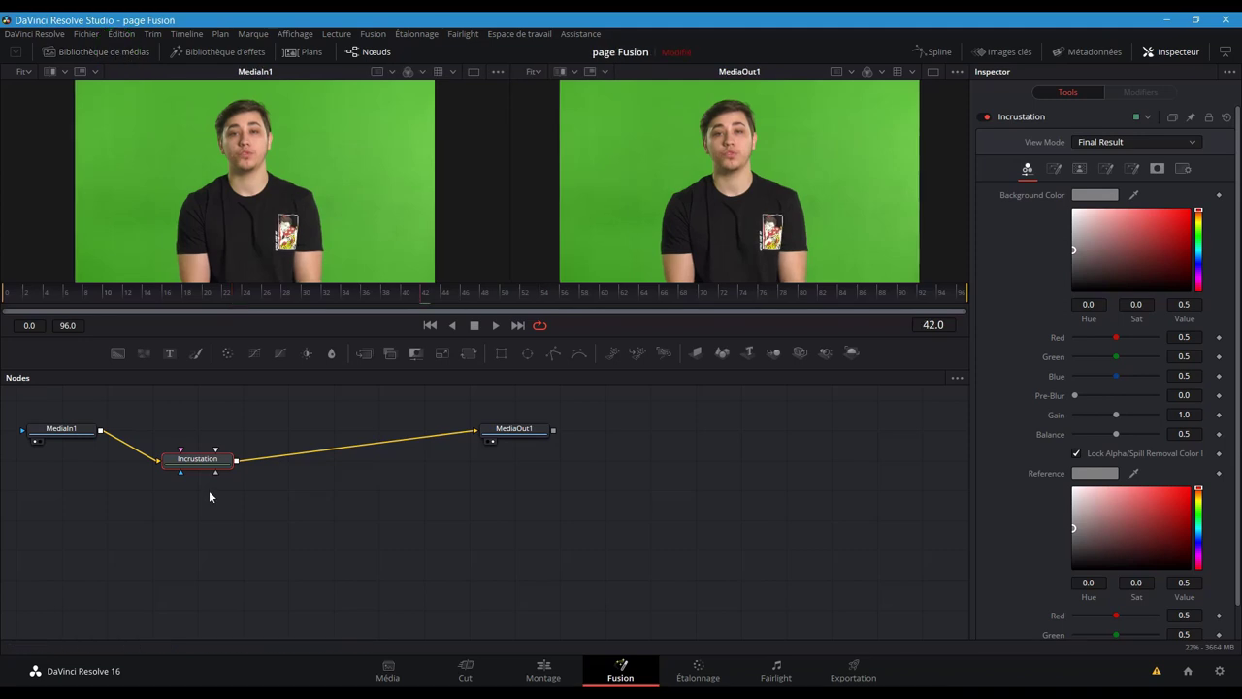
Step: Examine the Incrustation node's input, output and Effect Mask connectors
{"action": "left_click", "coordinate": [211, 452]}
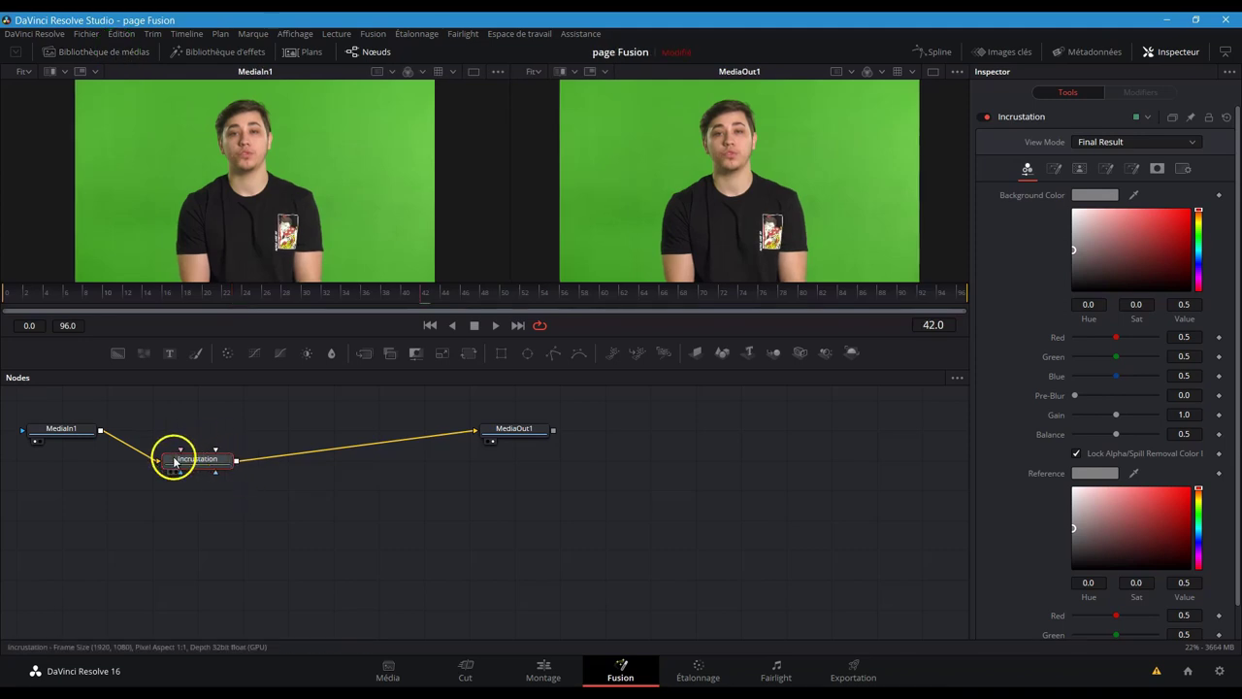
{"action": "left_click", "coordinate": [236, 464]}
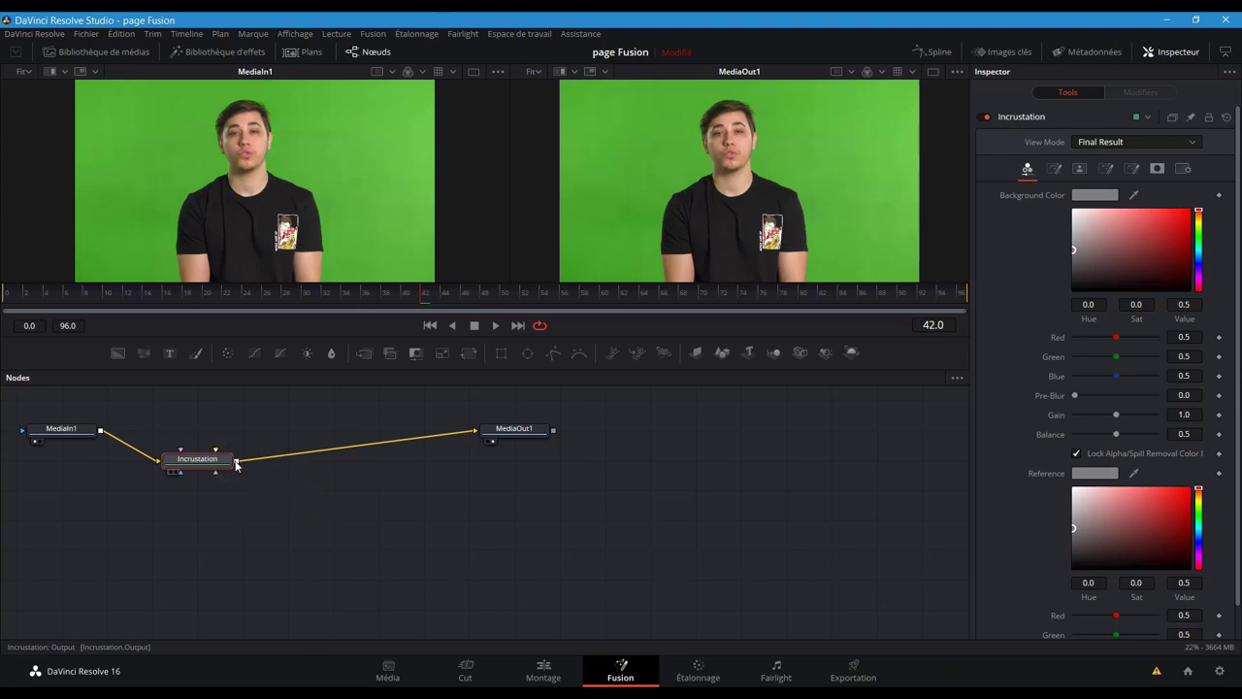
{"action": "left_click", "coordinate": [160, 464]}
{"action": "left_click", "coordinate": [165, 459]}
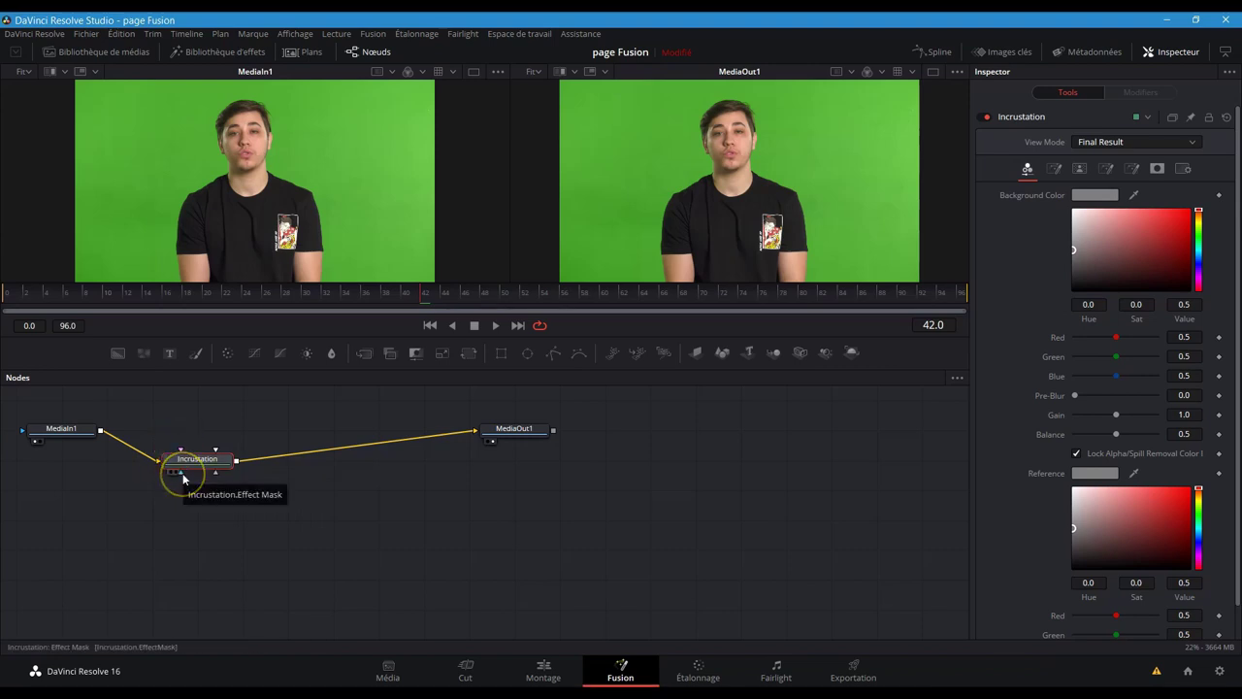
{"action": "left_click", "coordinate": [182, 474]}
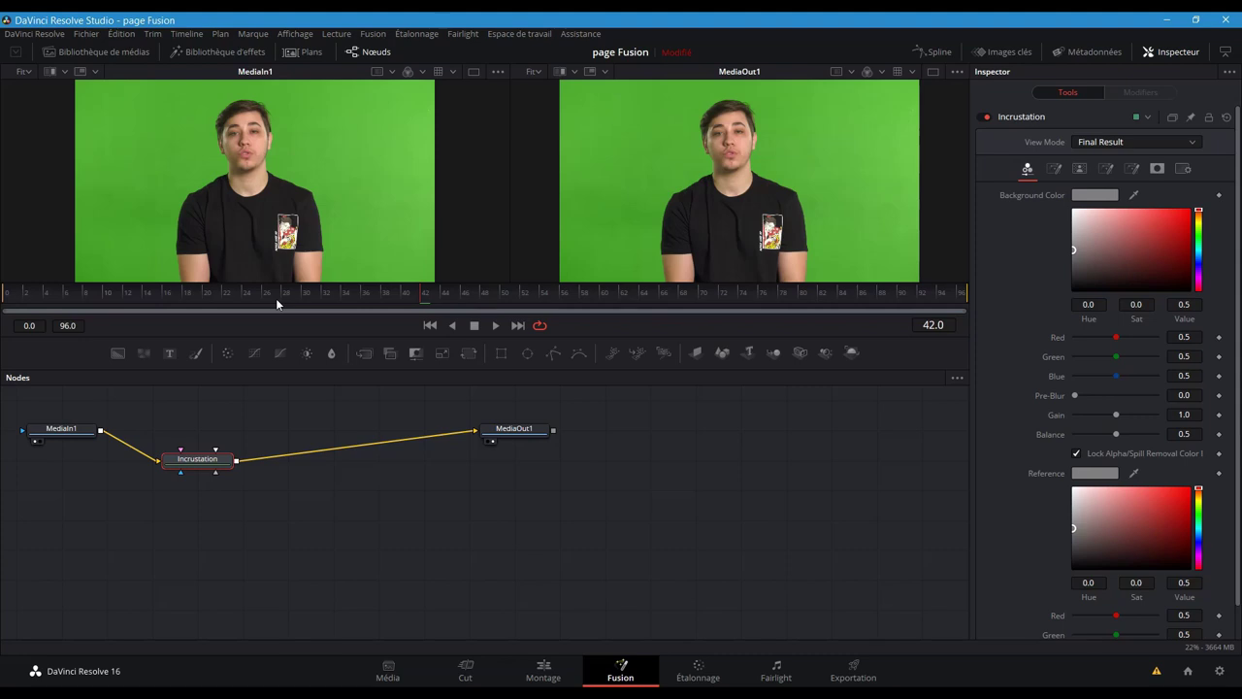
Step: Add an unconnected Polygon mask node just below the Incrustation node
{"action": "left_click", "coordinate": [297, 492]}
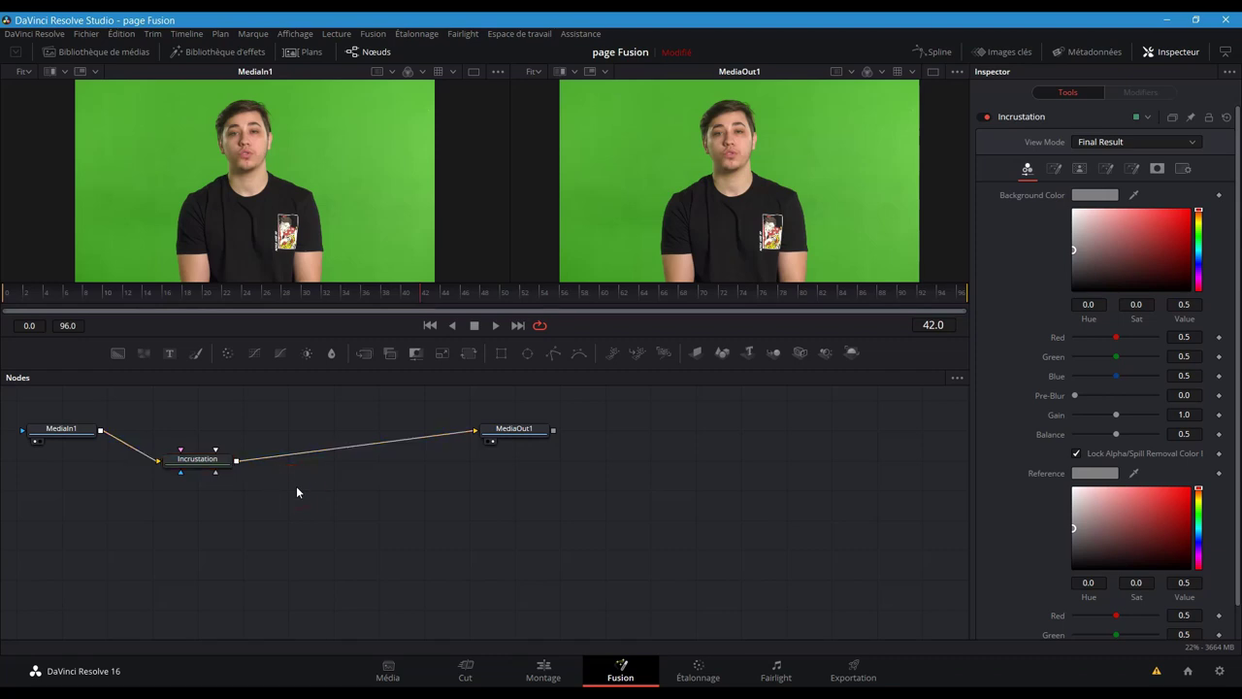
{"action": "left_click", "coordinate": [194, 458]}
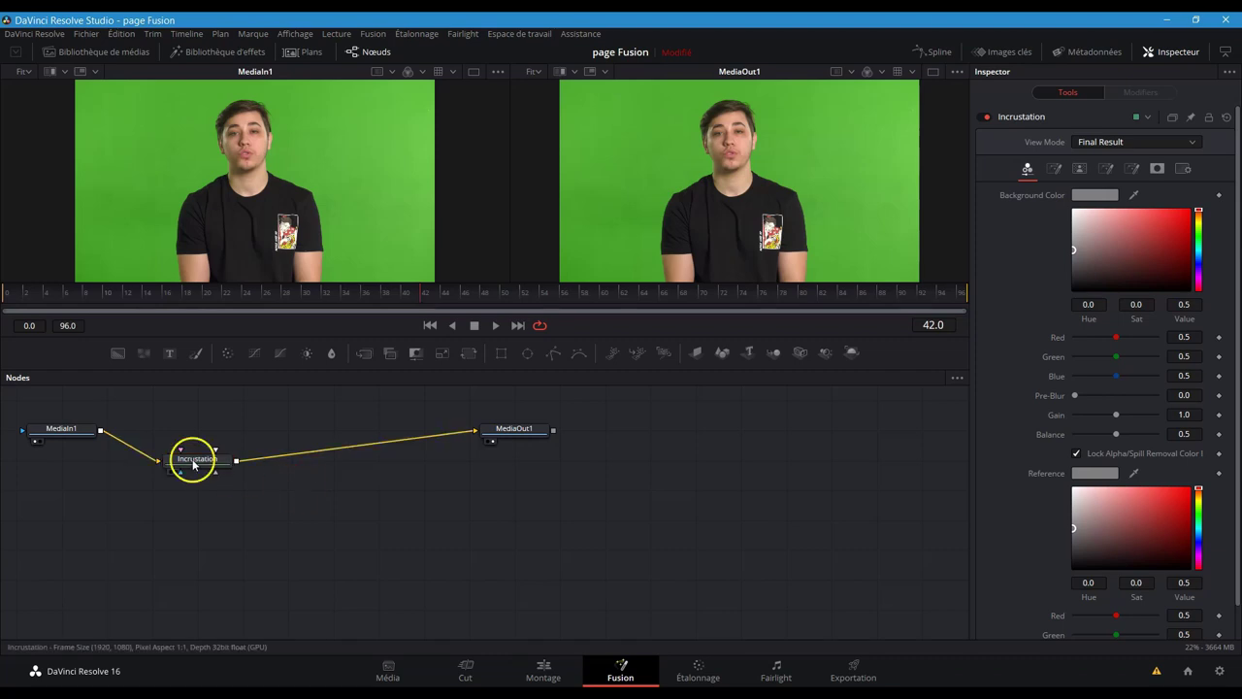
{"action": "left_click", "coordinate": [556, 356]}
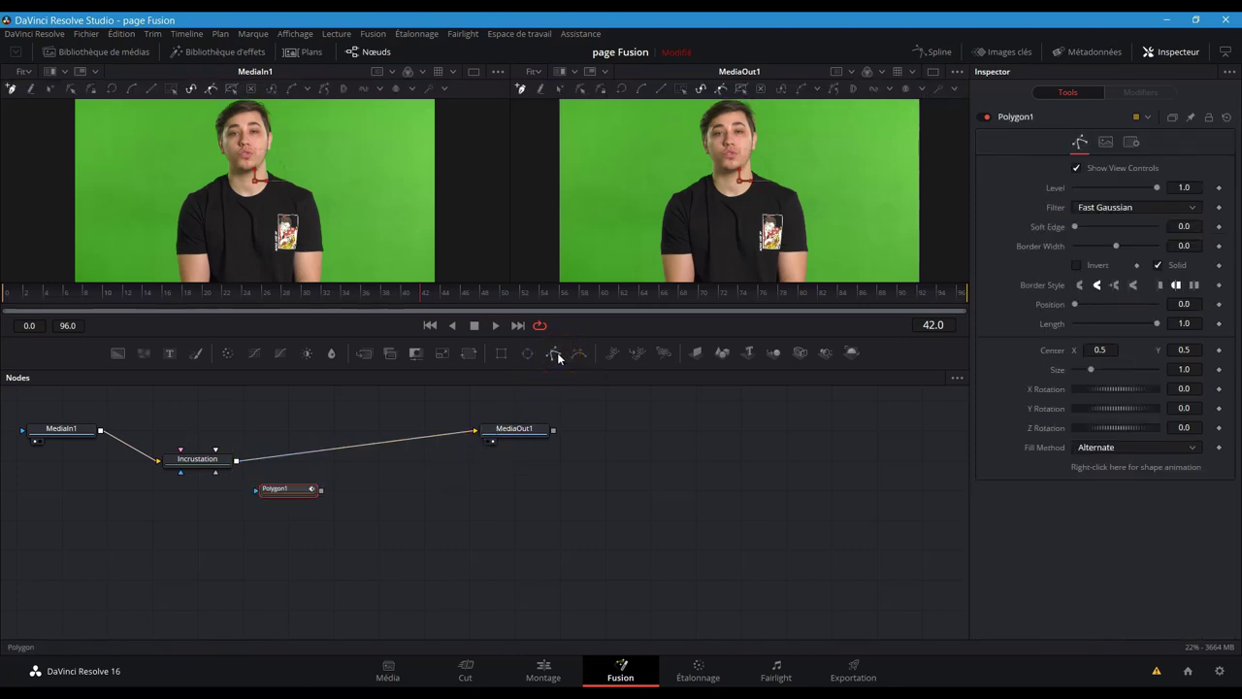
Step: Draw a loose polygon outline around the man in the MediaIn1 viewer, extending below the frame
{"action": "left_click", "coordinate": [153, 283]}
{"action": "left_click", "coordinate": [151, 199]}
{"action": "left_click", "coordinate": [184, 128]}
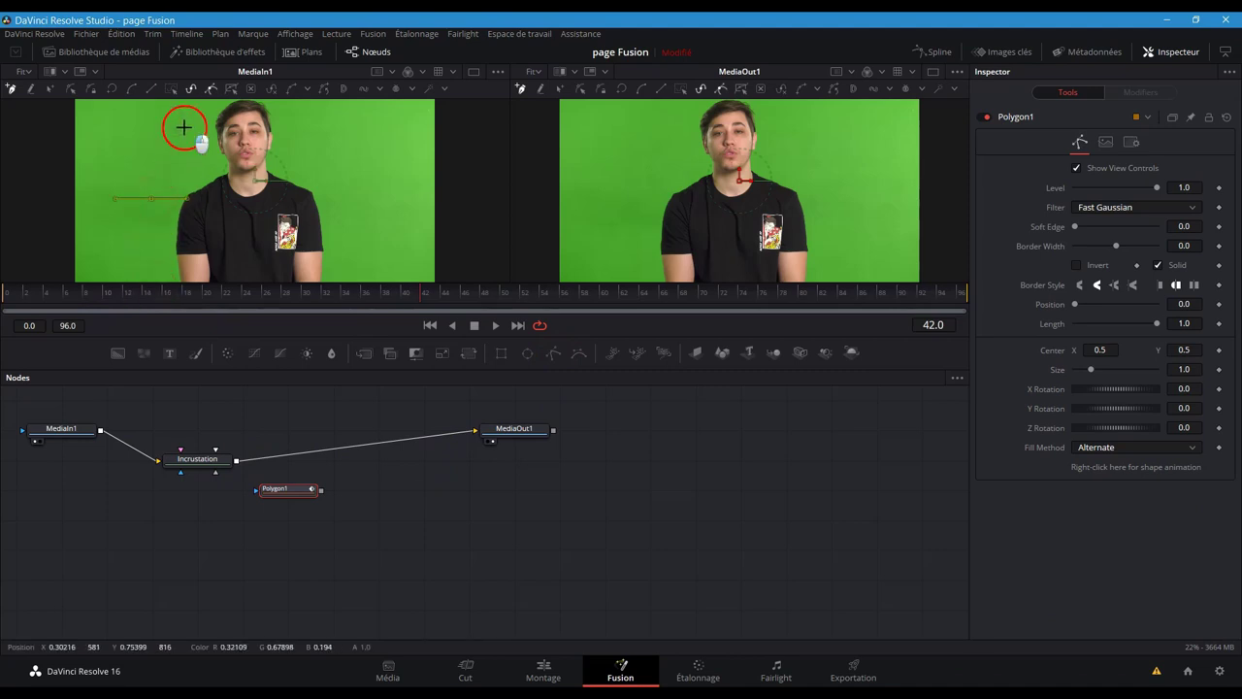
{"action": "scroll", "coordinate": [212, 111], "scroll_direction": "down", "scroll_amount": 2}
{"action": "left_click", "coordinate": [233, 118]}
{"action": "left_click", "coordinate": [294, 123]}
{"action": "left_click", "coordinate": [315, 197]}
{"action": "left_click", "coordinate": [309, 260]}
{"action": "left_click", "coordinate": [222, 266]}
{"action": "left_click", "coordinate": [179, 268]}
{"action": "left_click", "coordinate": [176, 200]}
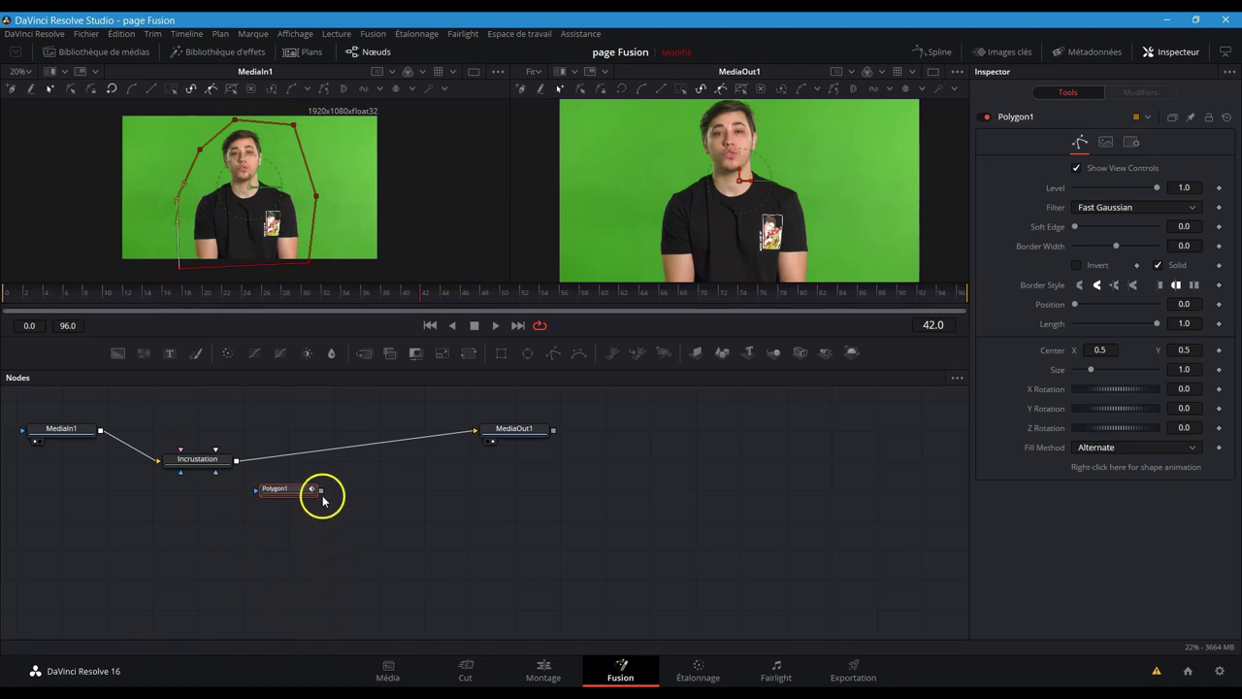
Step: Connect Polygon1 to the Incrustation node's garbage matte input, invert the mask to keep the man, and place its node lower
{"action": "left_click_drag", "start_coordinate": [322, 495], "coordinate": [216, 478]}
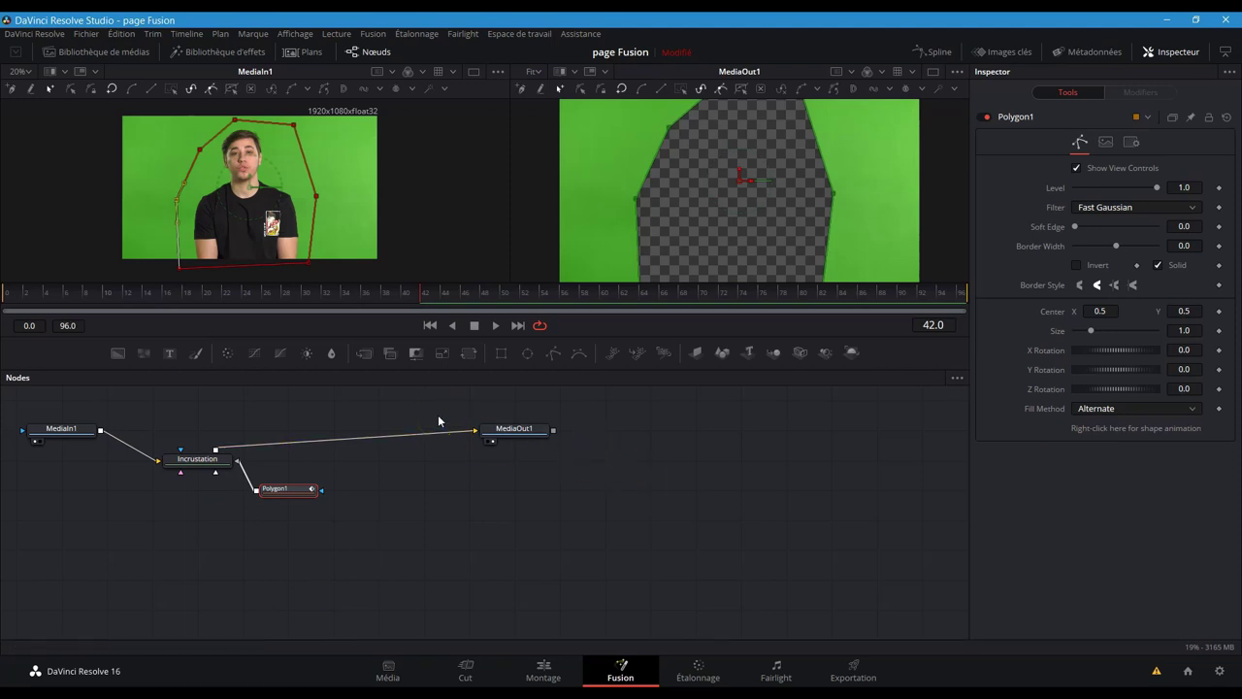
{"action": "left_click", "coordinate": [289, 493]}
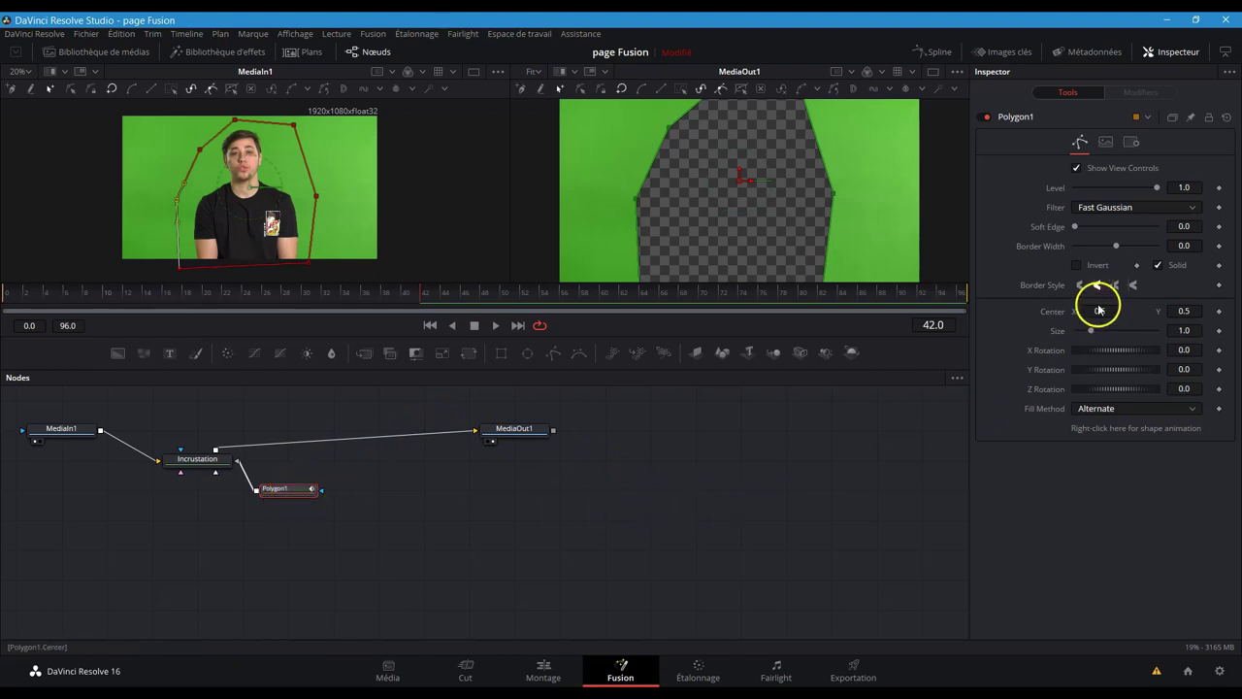
{"action": "left_click", "coordinate": [1078, 265]}
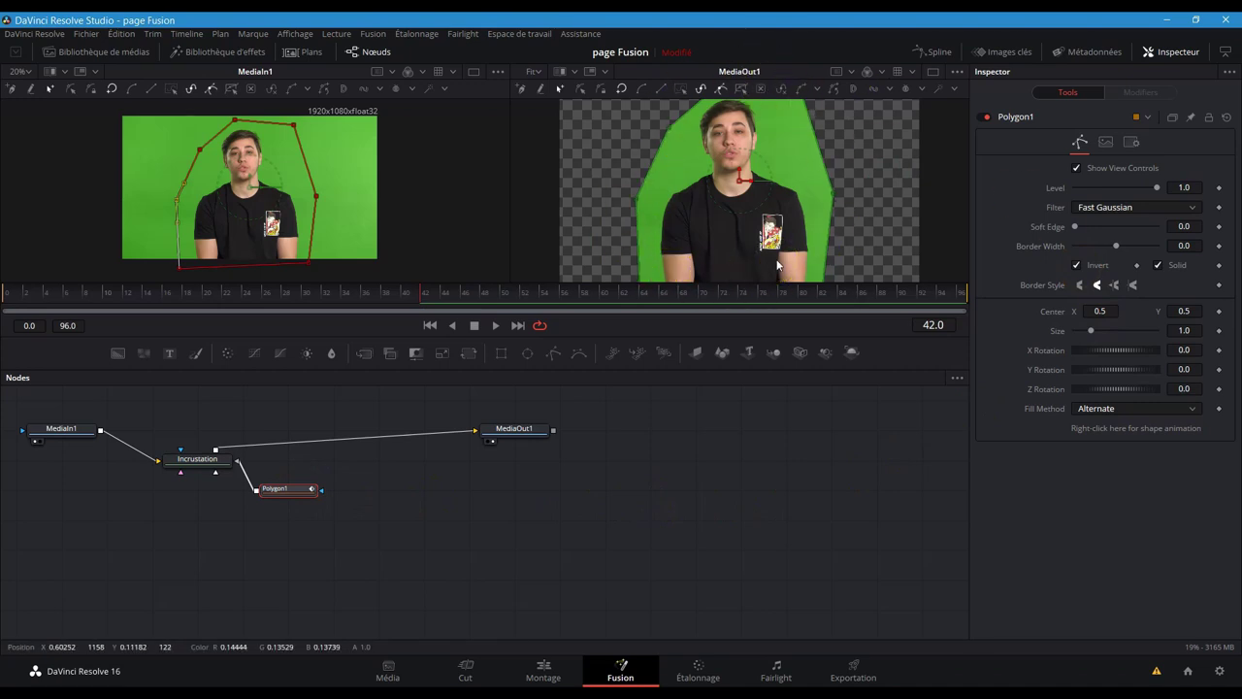
{"action": "left_click_drag", "start_coordinate": [282, 488], "coordinate": [282, 518]}
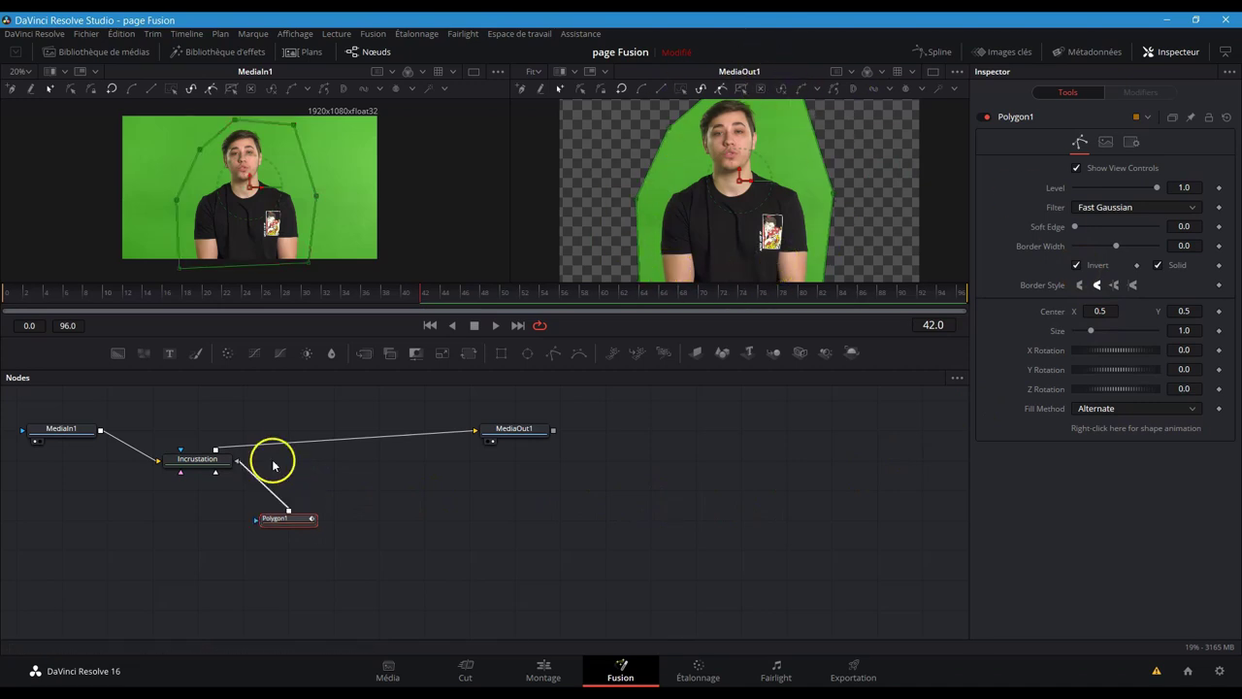
Step: Show the Incrustation node in the second viewer and sample the green beside the man as its Background Color
{"action": "left_click", "coordinate": [198, 461]}
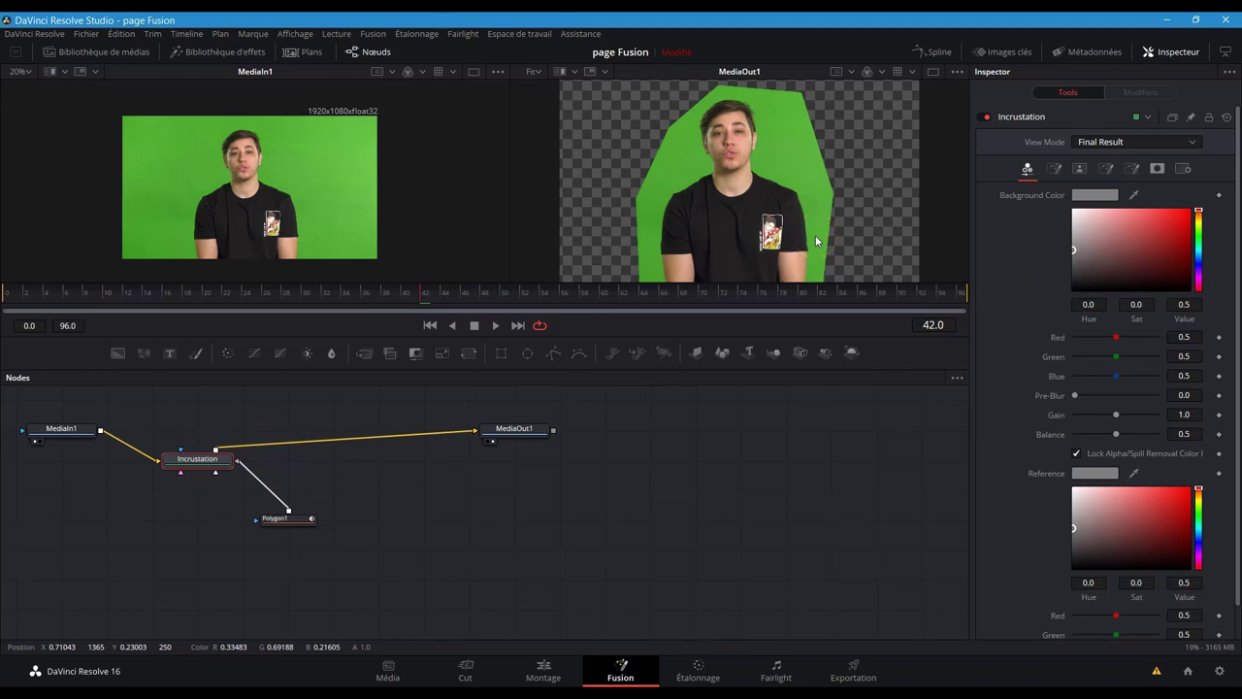
{"action": "key", "text": "2"}
{"action": "left_click", "coordinate": [838, 413]}
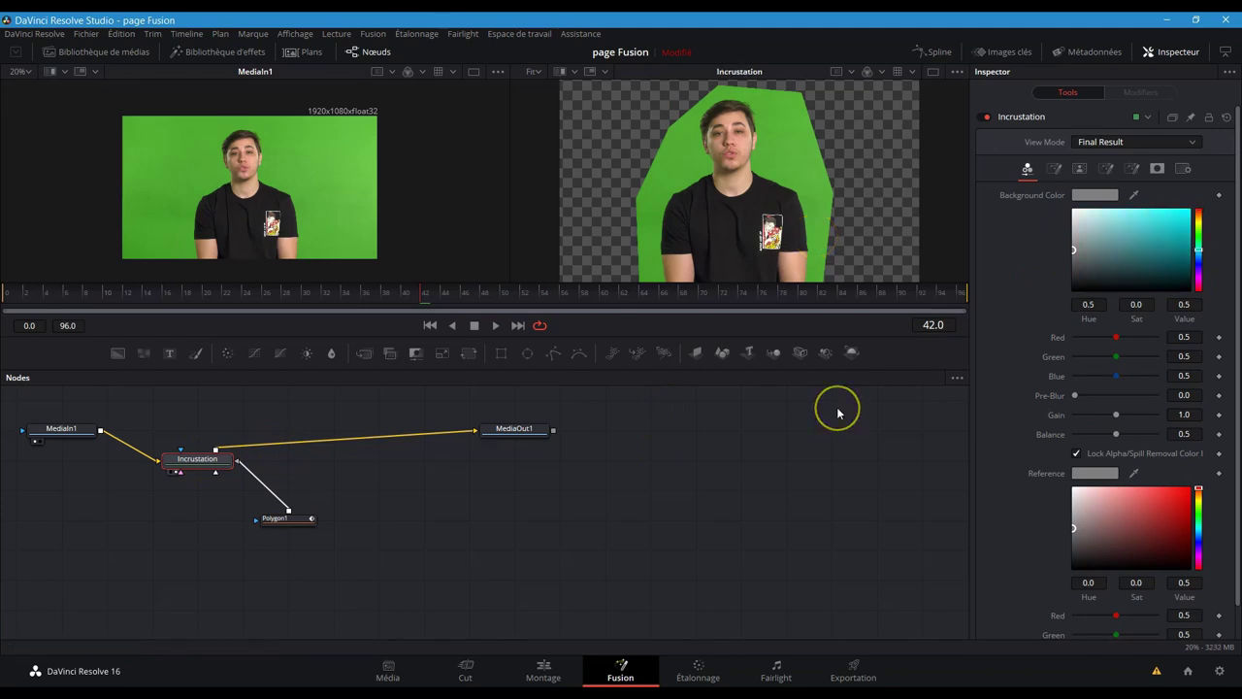
{"action": "left_click", "coordinate": [1131, 199]}
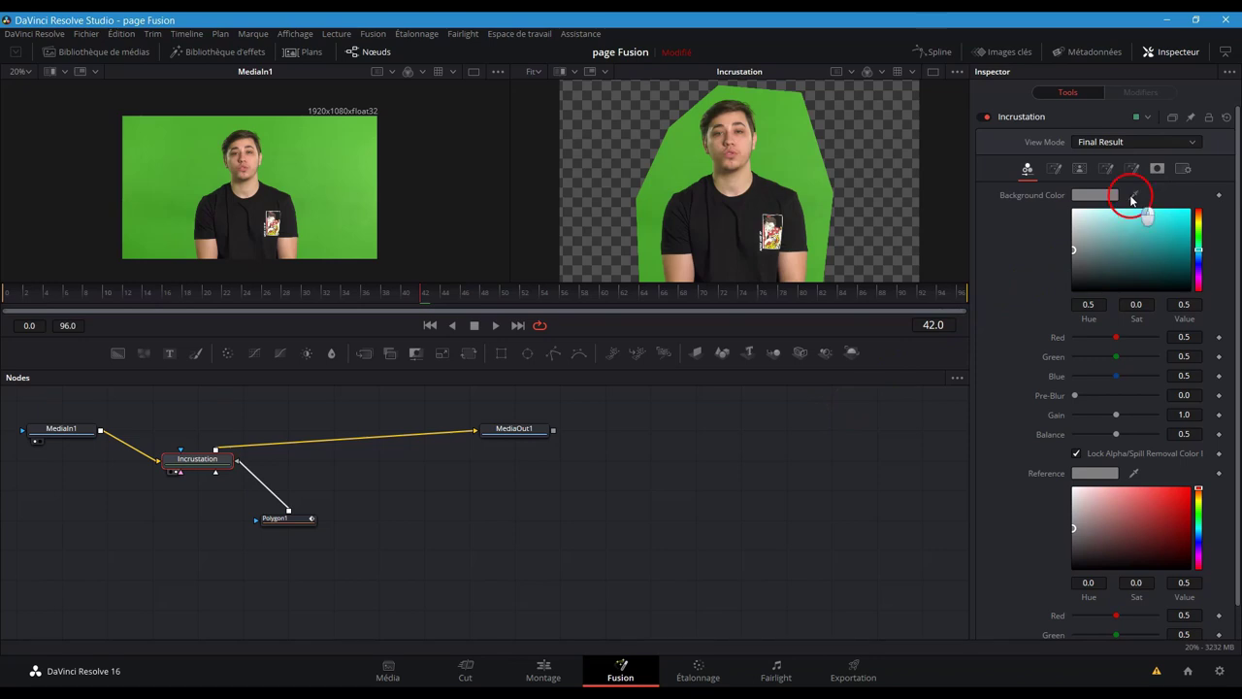
{"action": "left_click_drag", "start_coordinate": [1132, 199], "coordinate": [835, 148]}
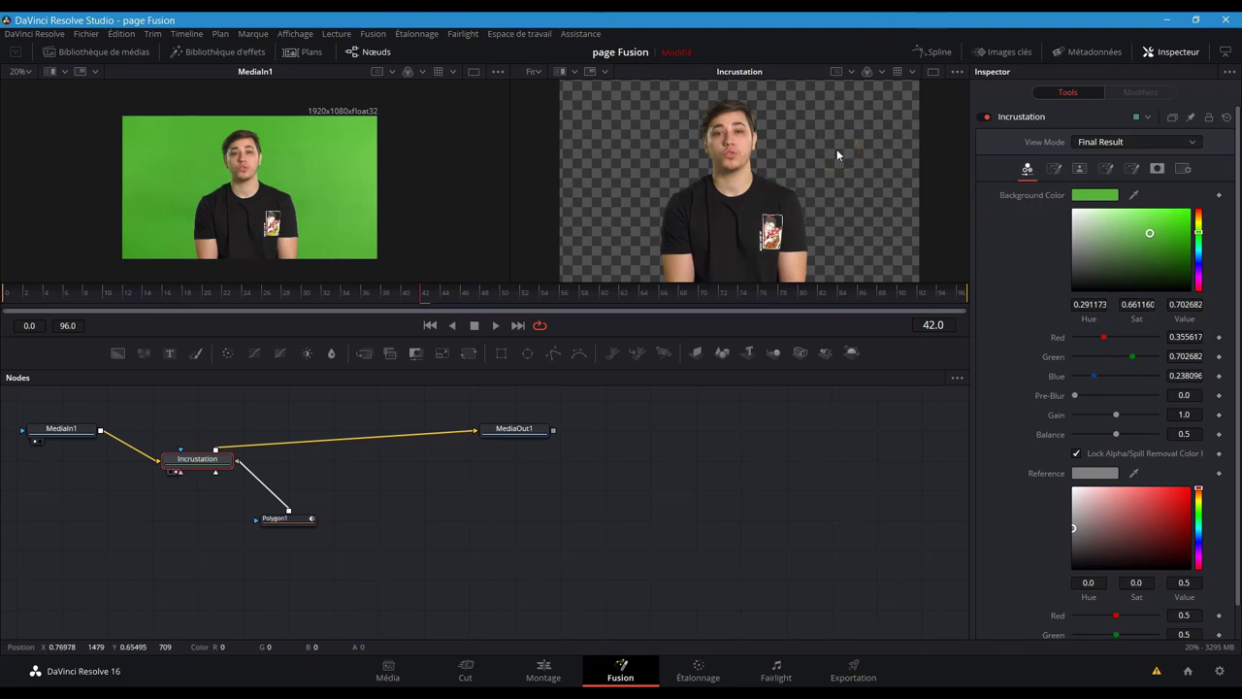
Step: Display the Alpha channel of the keyed result in the second viewer
{"action": "left_click", "coordinate": [884, 72]}
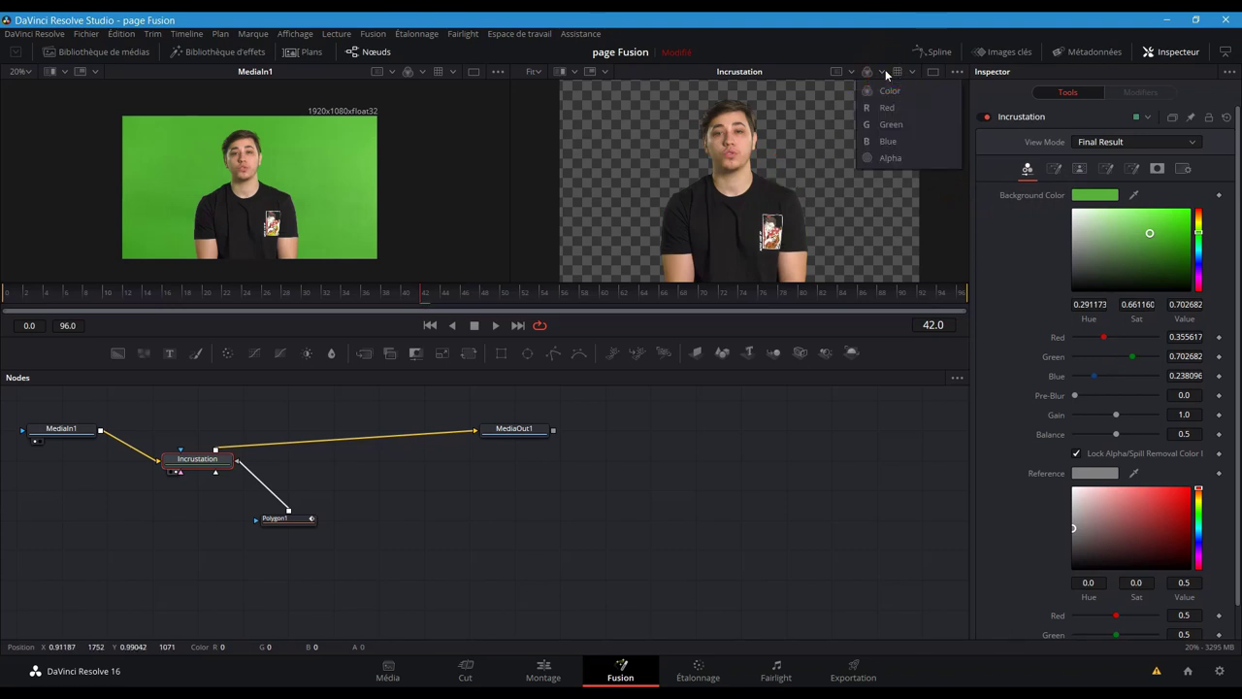
{"action": "left_click", "coordinate": [885, 158]}
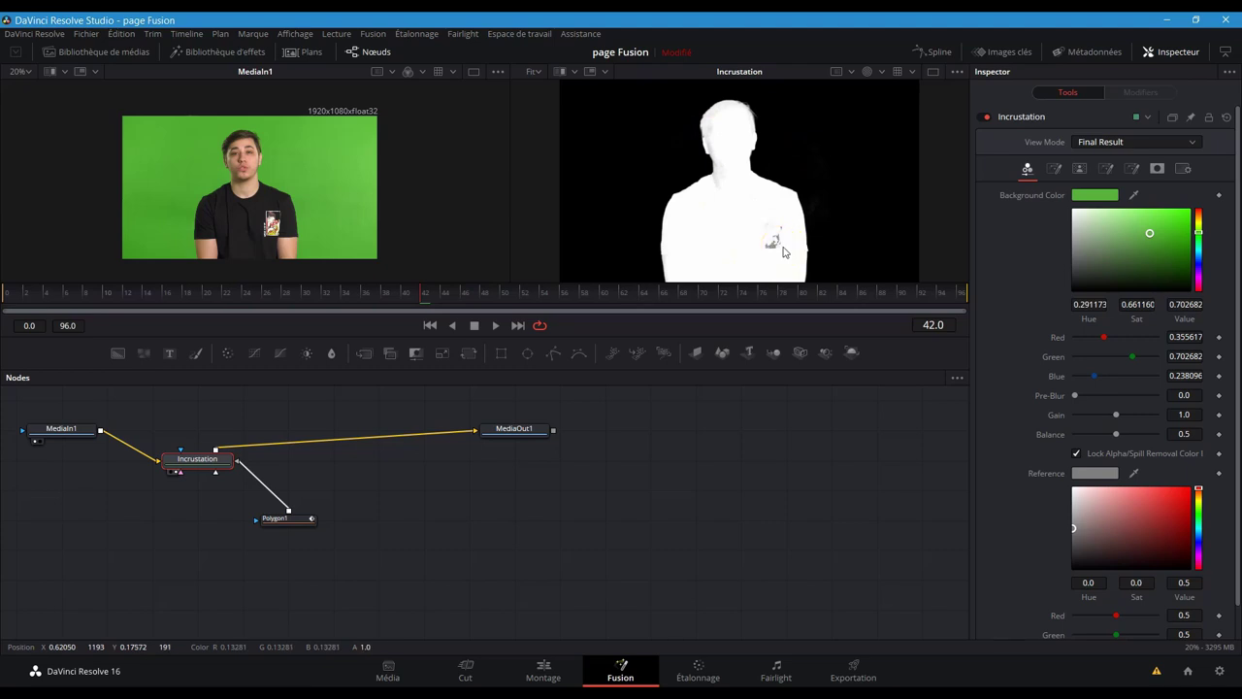
{"action": "left_click", "coordinate": [1218, 474]}
{"action": "left_click", "coordinate": [1218, 474]}
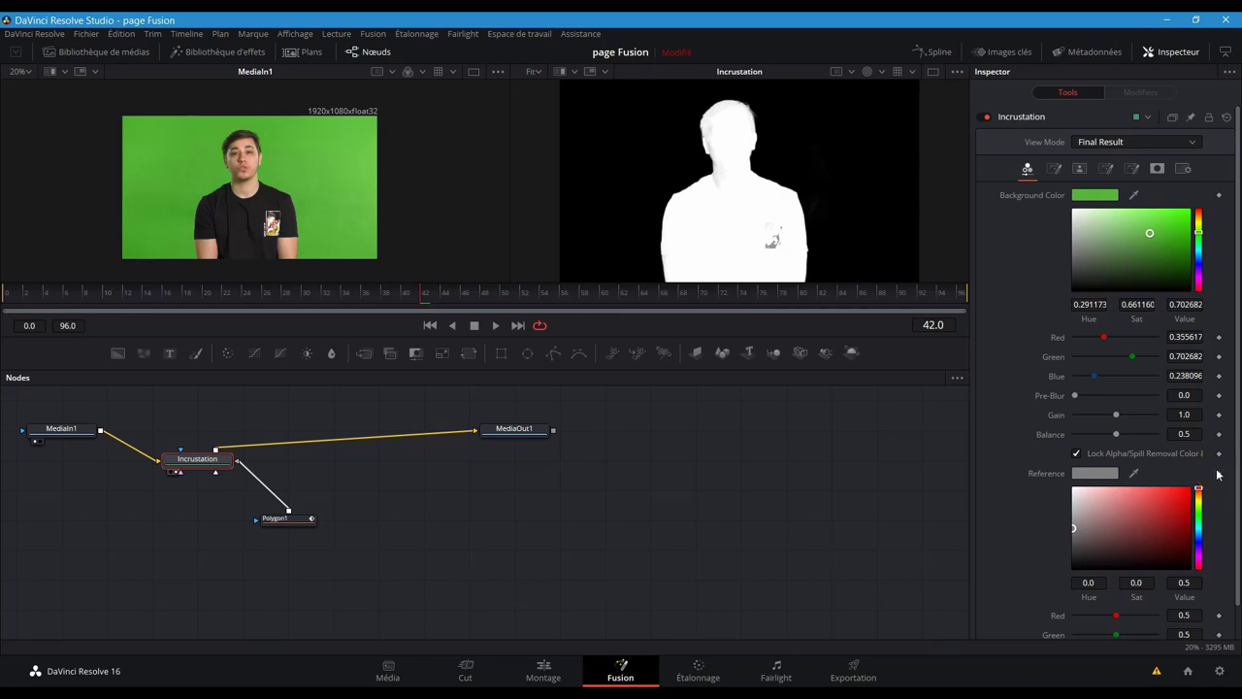
{"action": "left_click", "coordinate": [1219, 474]}
{"action": "left_click", "coordinate": [1218, 474]}
{"action": "left_click", "coordinate": [1136, 185]}
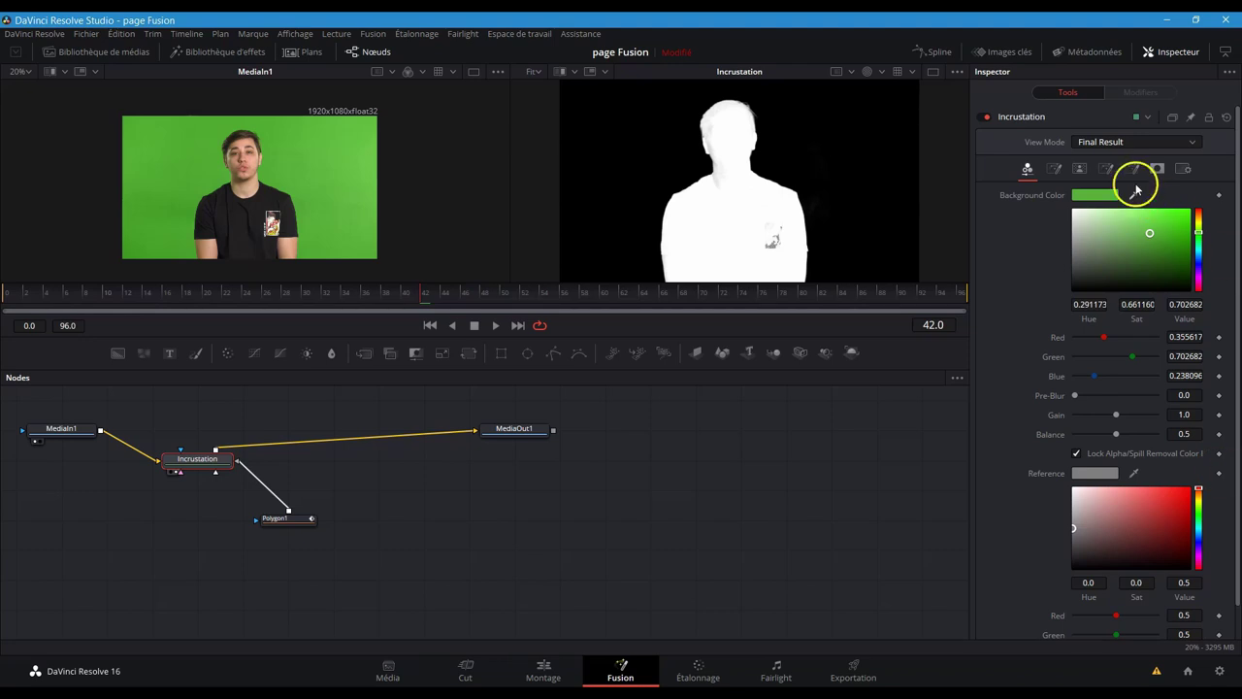
Step: Open the keyer's matte settings and inspect the alpha background beside the man's neck and shoulder for residue
{"action": "left_click", "coordinate": [1084, 171]}
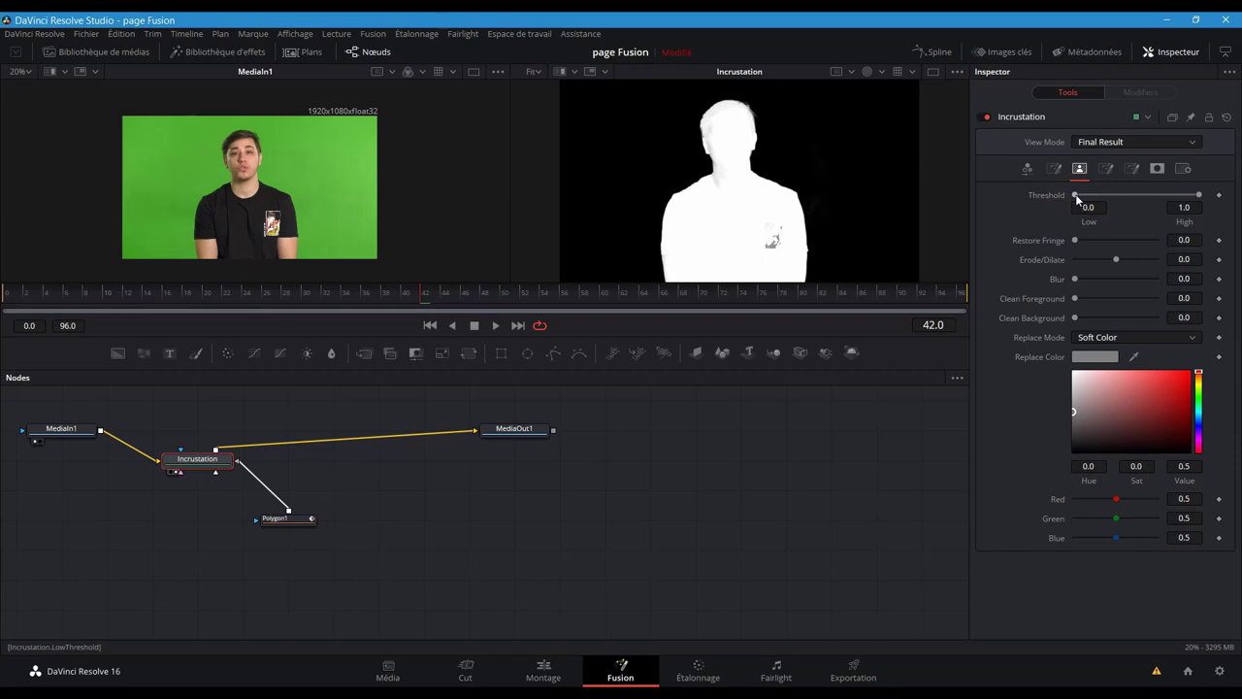
{"action": "left_click", "coordinate": [1199, 195]}
{"action": "left_click", "coordinate": [814, 165]}
{"action": "left_click", "coordinate": [820, 171]}
{"action": "left_click", "coordinate": [822, 172]}
{"action": "left_click", "coordinate": [815, 172]}
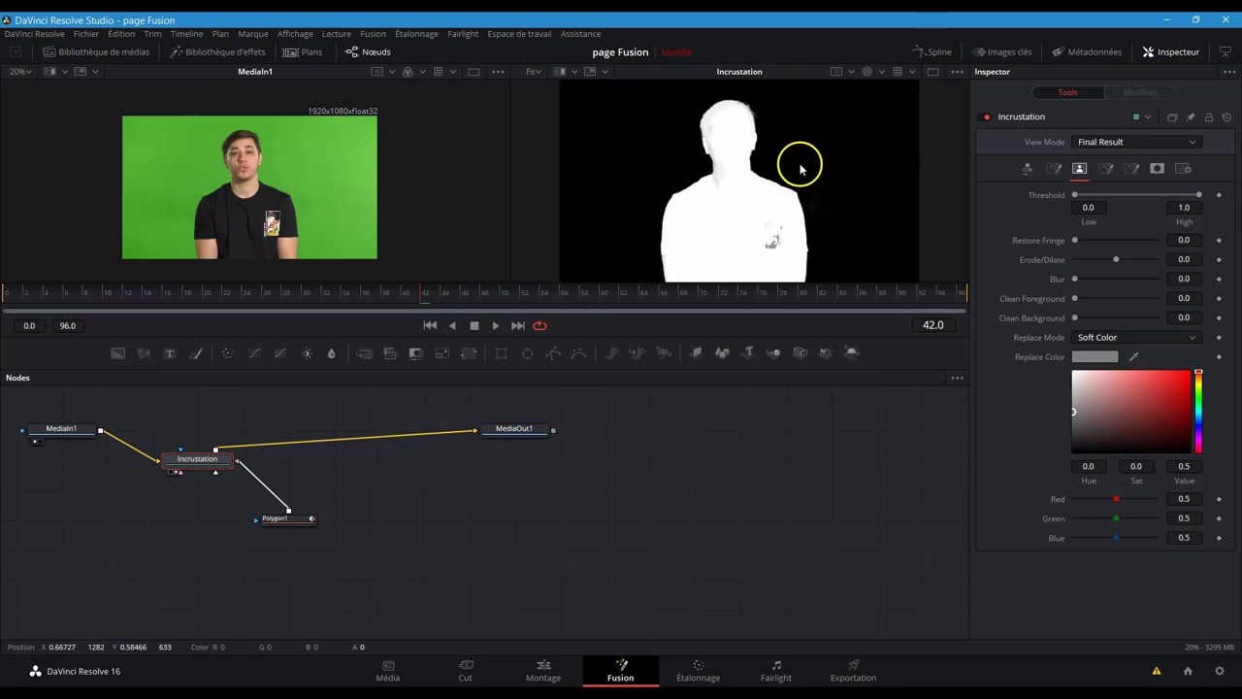
{"action": "left_click", "coordinate": [810, 166]}
{"action": "left_click", "coordinate": [813, 169]}
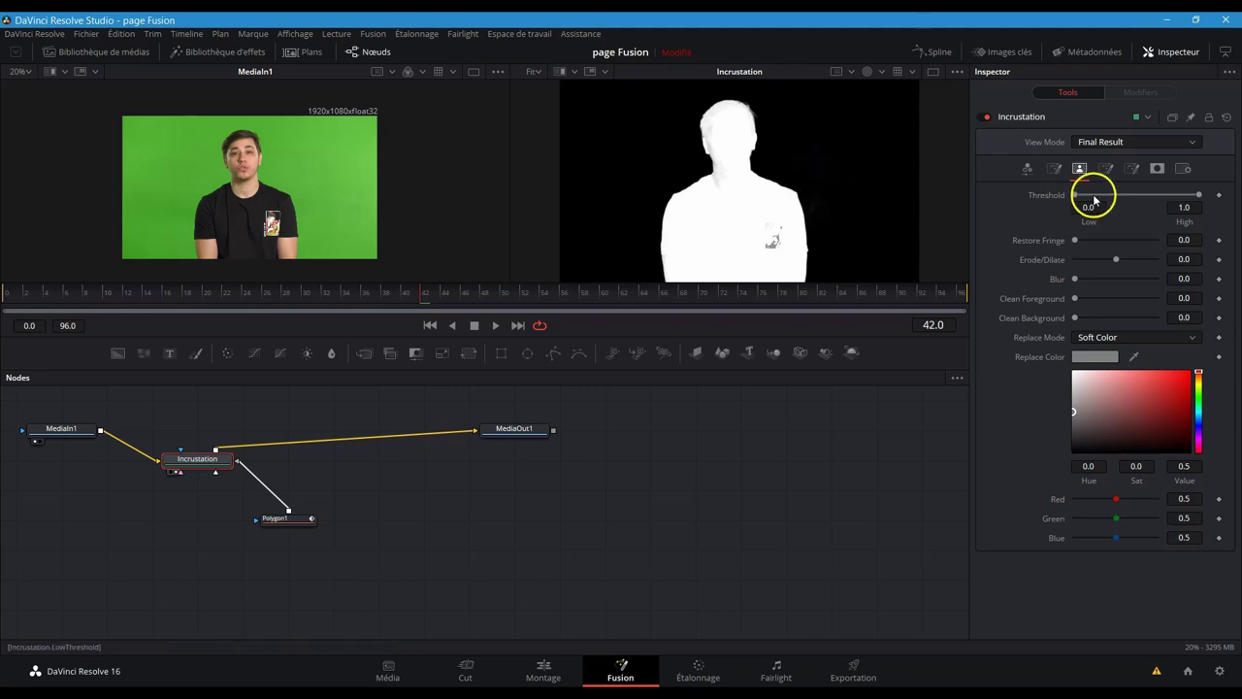
Step: Try matte thresholds of 0.144 low and 0.367 high, and return the high threshold to 1.0
{"action": "left_click_drag", "start_coordinate": [1077, 197], "coordinate": [1091, 195]}
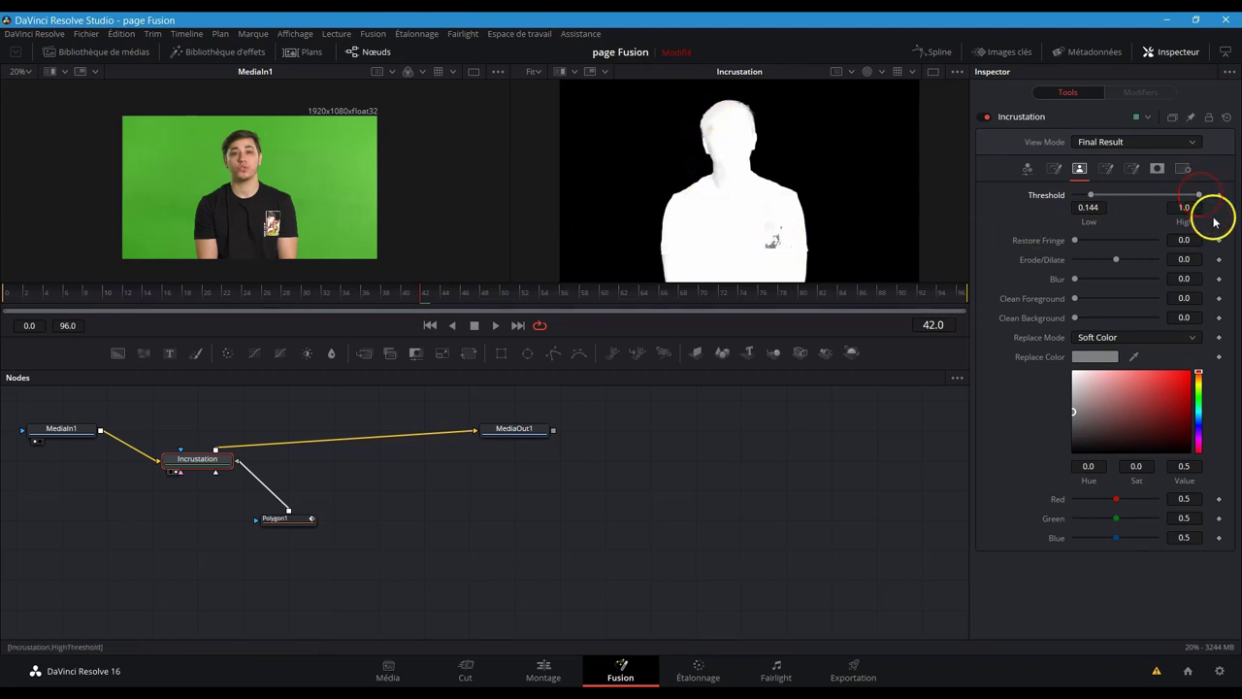
{"action": "left_click_drag", "start_coordinate": [1201, 197], "coordinate": [1121, 195]}
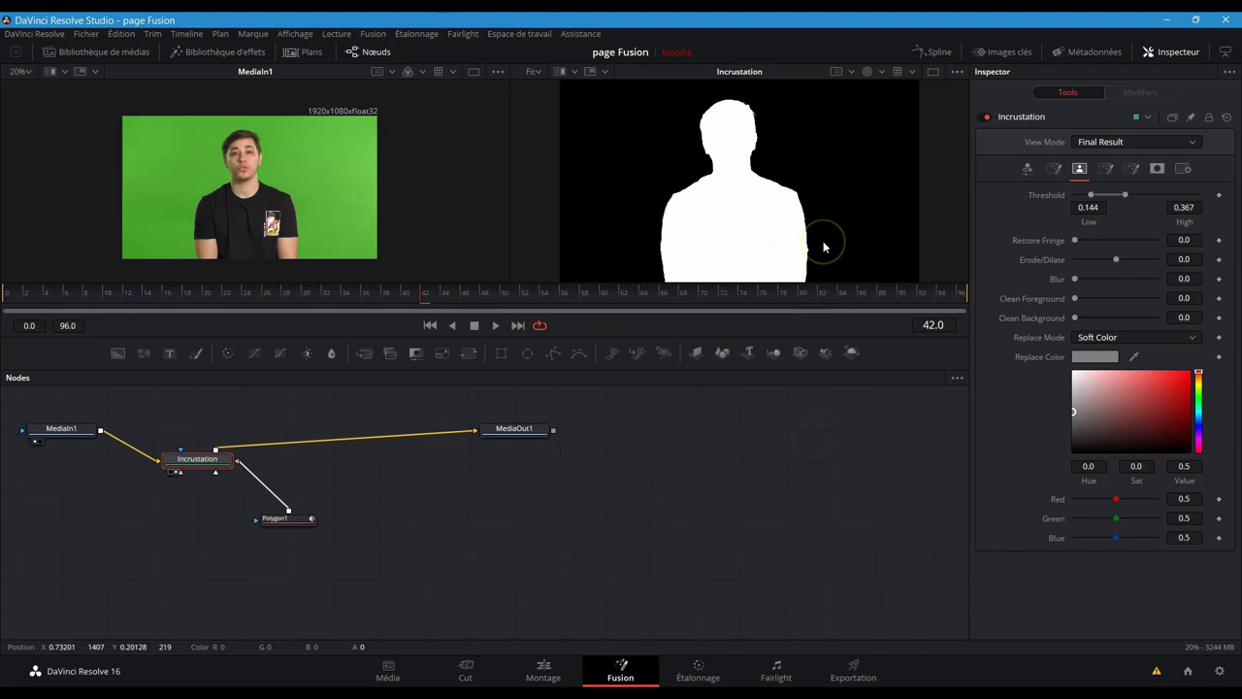
{"action": "left_click", "coordinate": [1125, 198]}
{"action": "left_click", "coordinate": [1116, 199]}
{"action": "left_click_drag", "start_coordinate": [1126, 196], "coordinate": [1209, 203]}
Step: Lower the keyer's Gain to 0.85
{"action": "left_click", "coordinate": [1028, 169]}
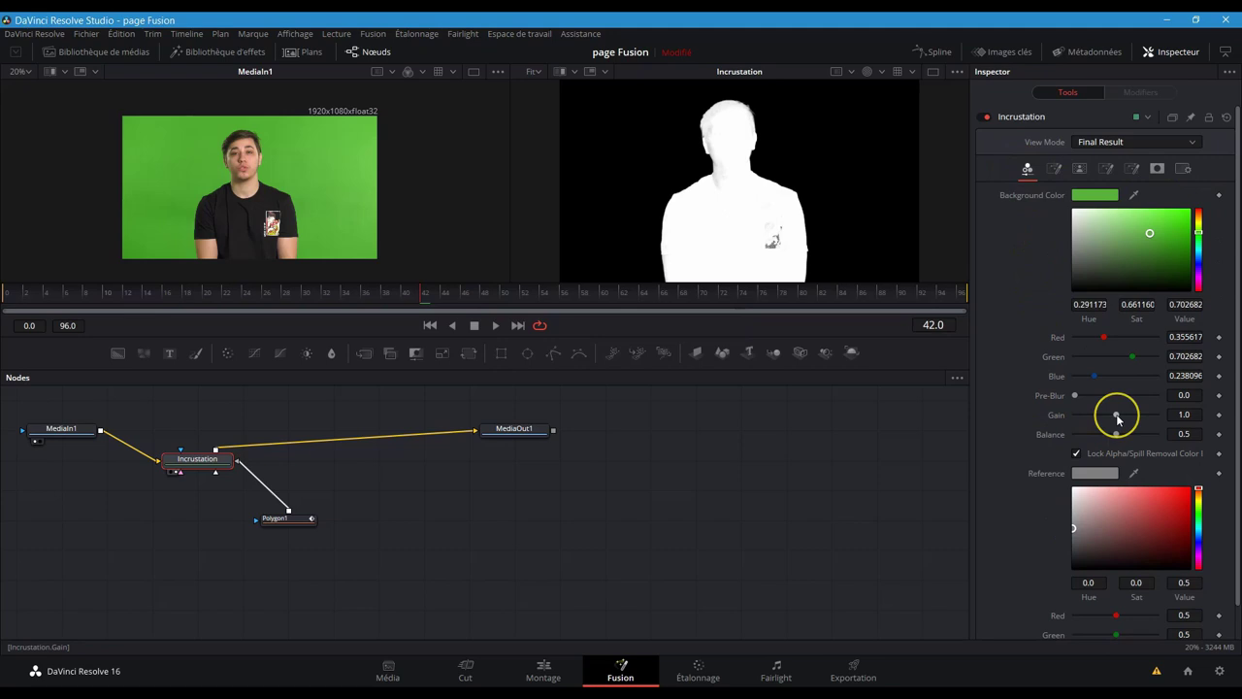
{"action": "left_click_drag", "start_coordinate": [1117, 419], "coordinate": [1111, 418]}
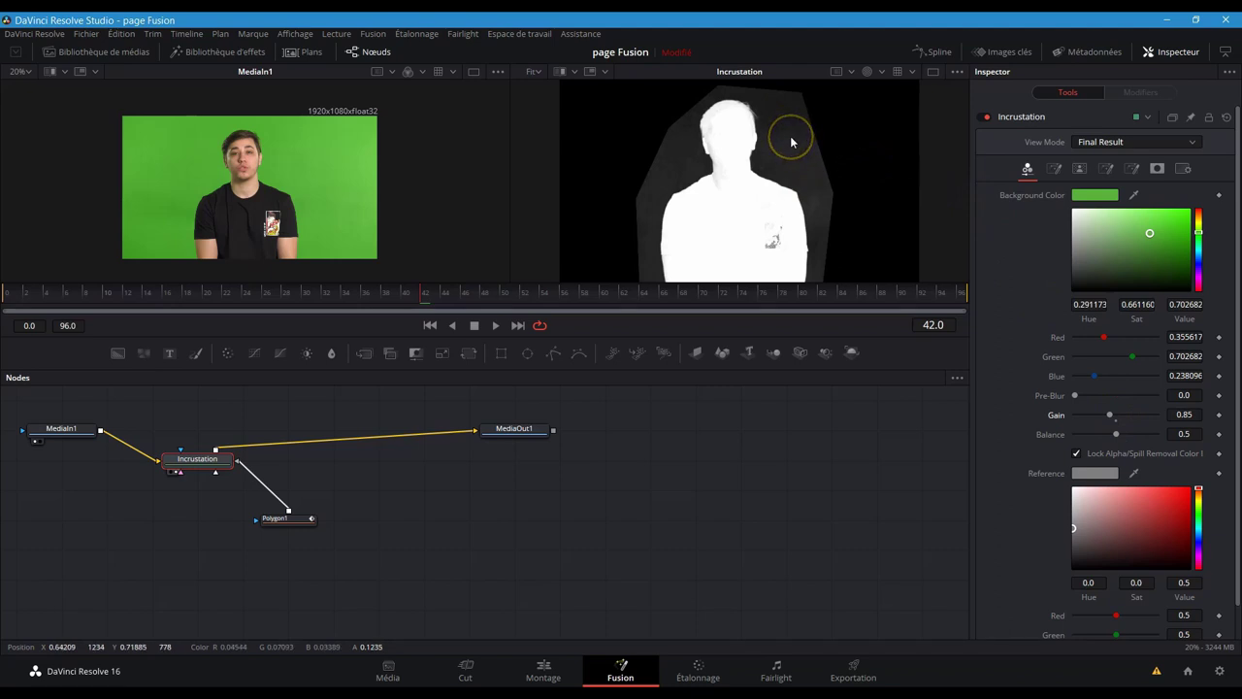
Step: Set the matte Threshold to 0.278 low and 0.739 high, and raise Clean Foreground to about 0.00189
{"action": "left_click", "coordinate": [1079, 167]}
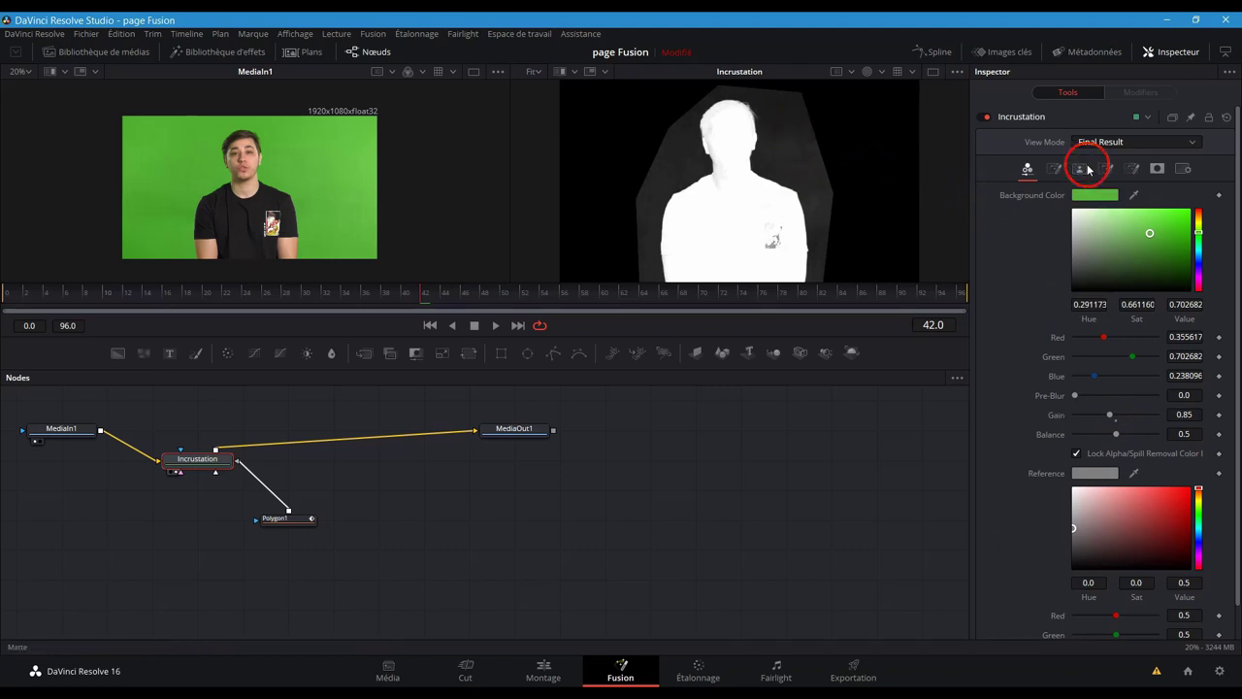
{"action": "left_click_drag", "start_coordinate": [1088, 195], "coordinate": [1107, 195]}
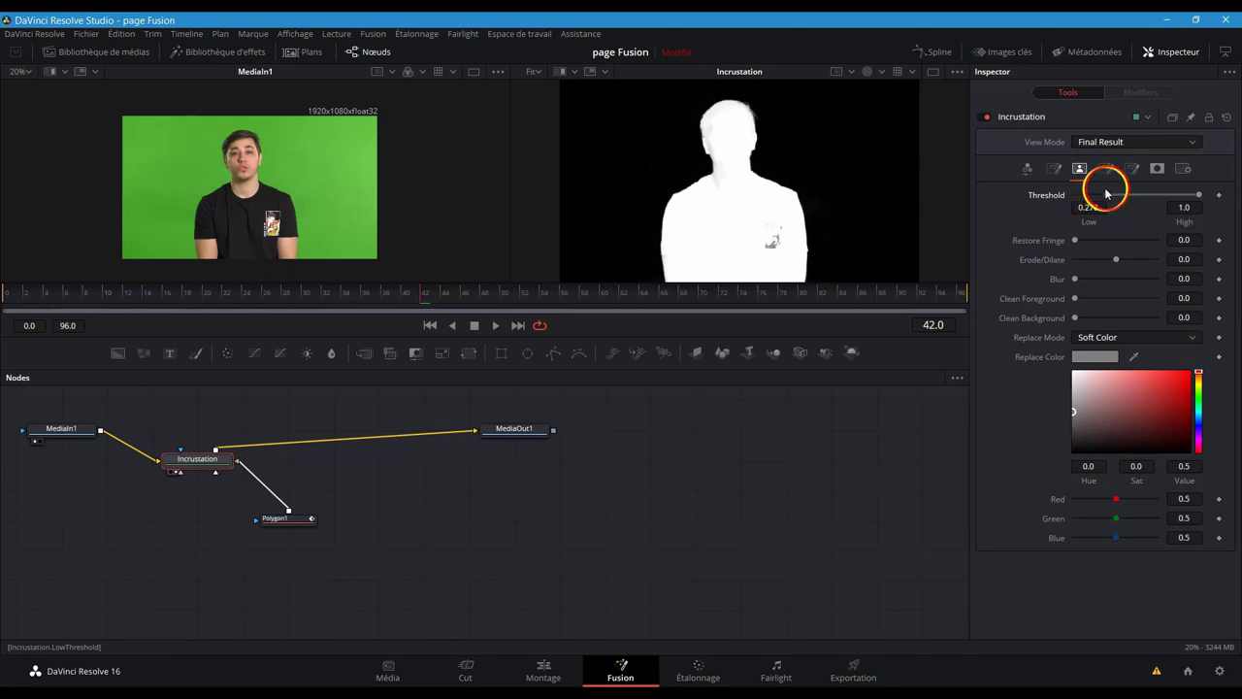
{"action": "left_click_drag", "start_coordinate": [1199, 195], "coordinate": [1172, 198]}
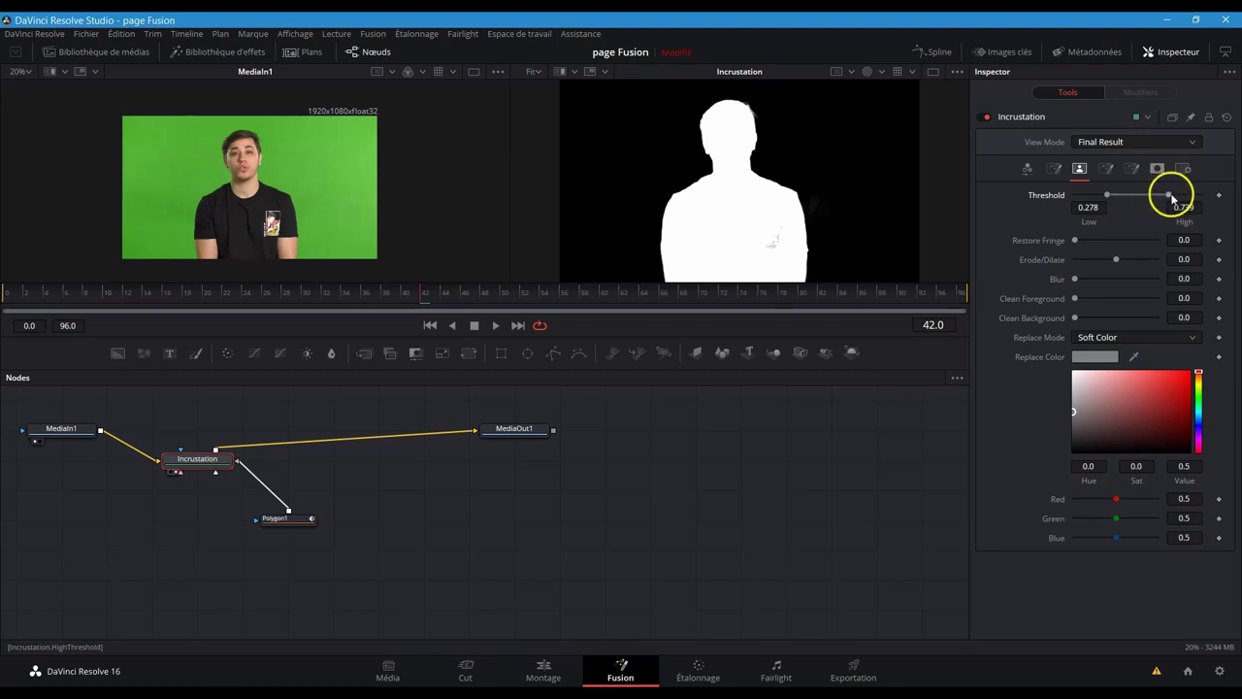
{"action": "mouse_move", "coordinate": [1083, 304]}
{"action": "left_mouse_down"}
{"action": "mouse_move", "coordinate": [1097, 295]}
{"action": "mouse_move", "coordinate": [1092, 330]}
{"action": "mouse_move", "coordinate": [1064, 289]}
{"action": "mouse_move", "coordinate": [1087, 310]}
{"action": "mouse_move", "coordinate": [1082, 289]}
{"action": "mouse_move", "coordinate": [1082, 299]}
{"action": "left_mouse_up"}
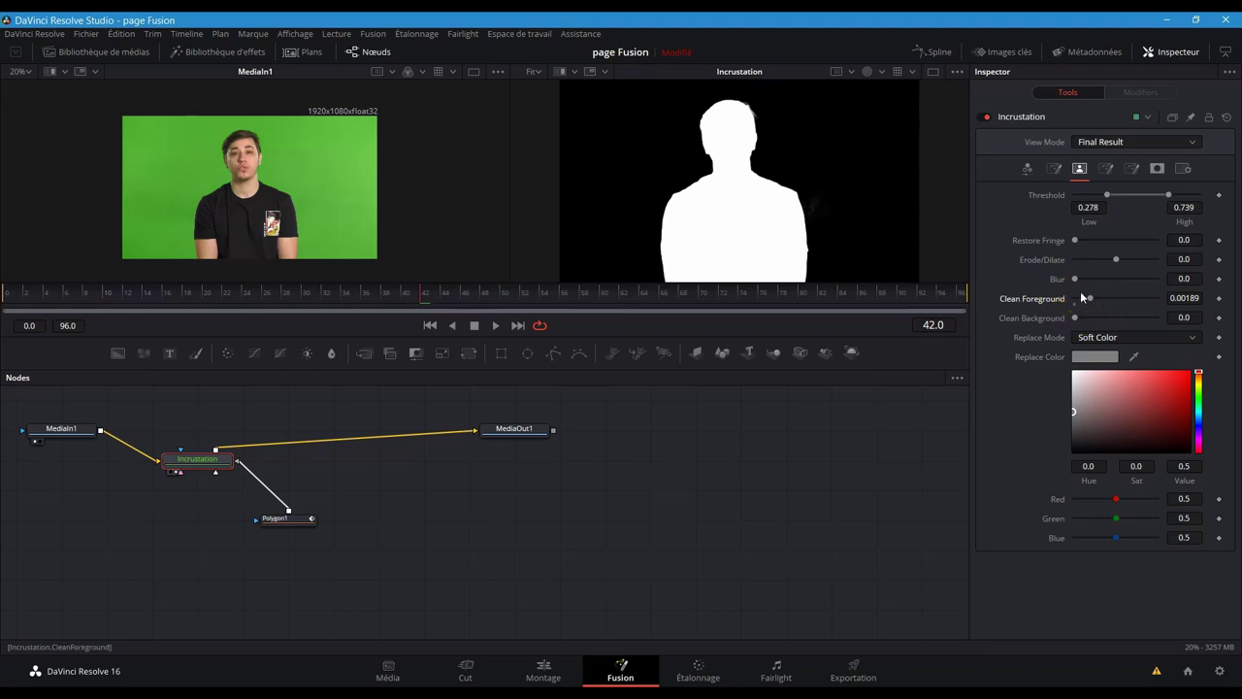